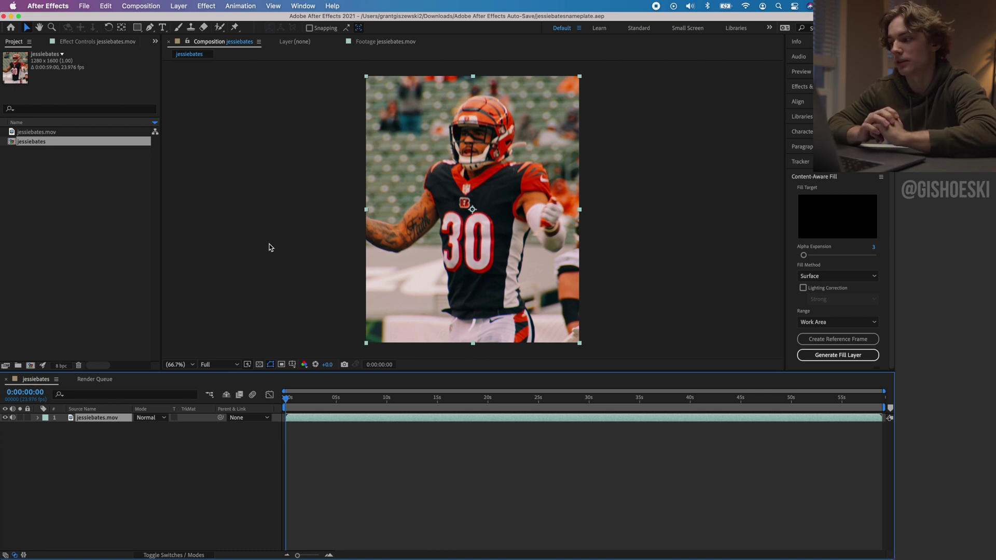
Step: Mute the football clip's audio, preview it, and stop playback at about 0:00:02:12
left_click(14, 418)
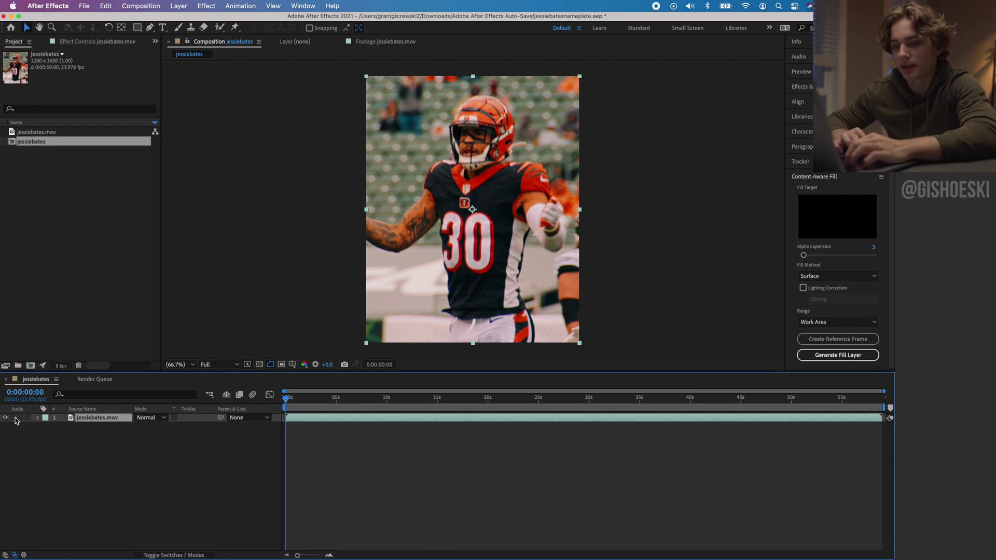
key("space")
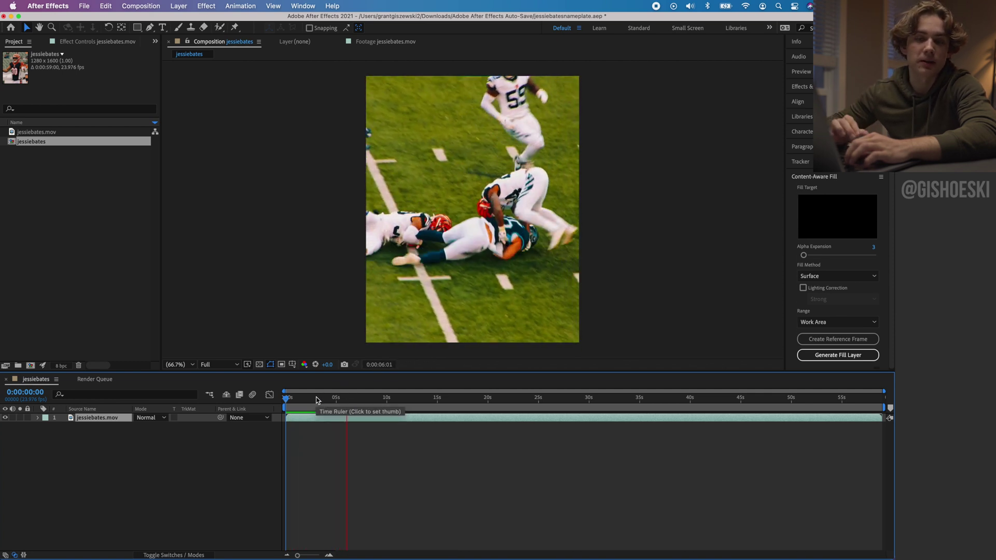
left_click(310, 397)
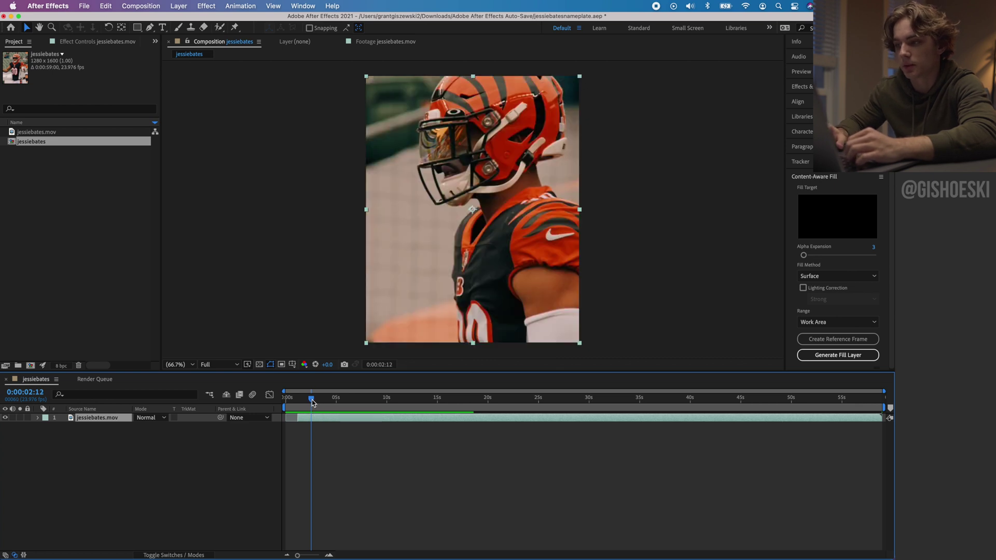
Step: End the work area at frame 20 and preview the shortened range from the start
key("super+d")
key("Delete")
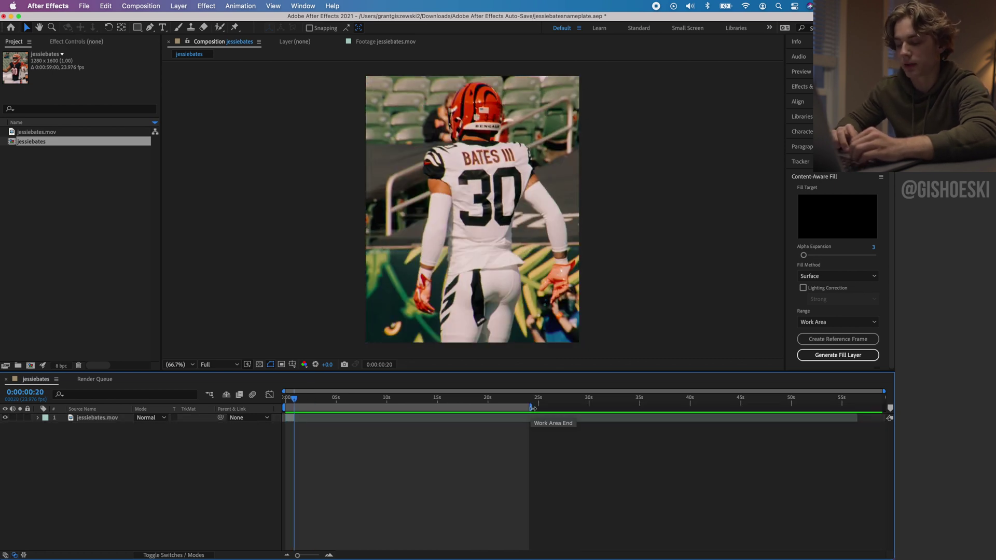
left_click_drag(289, 414, 295, 413)
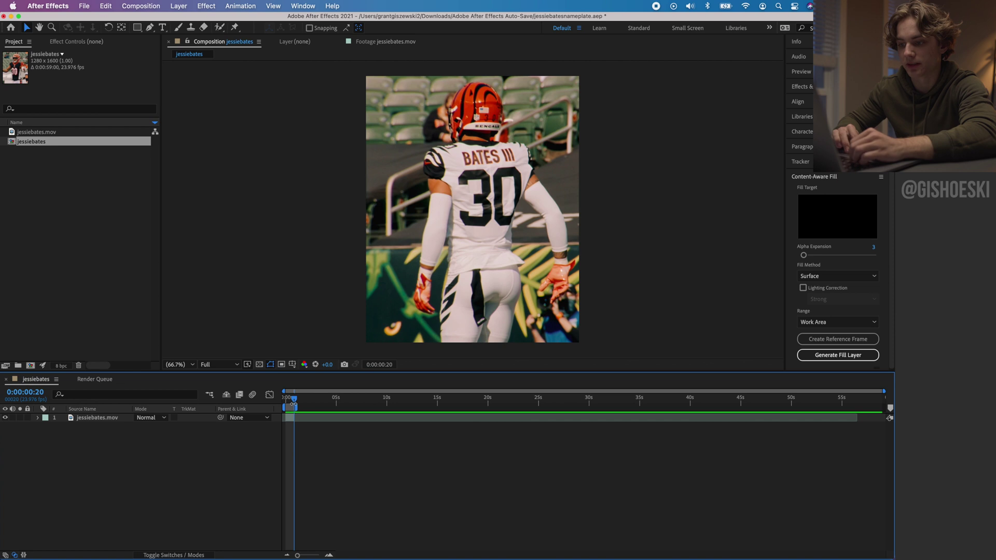
key("Home")
key("space")
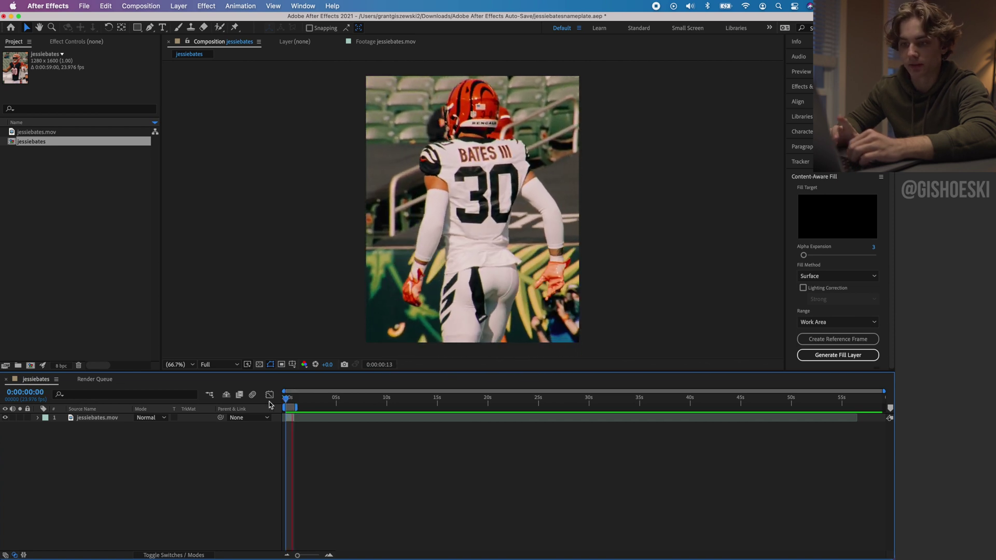
left_click(78, 418)
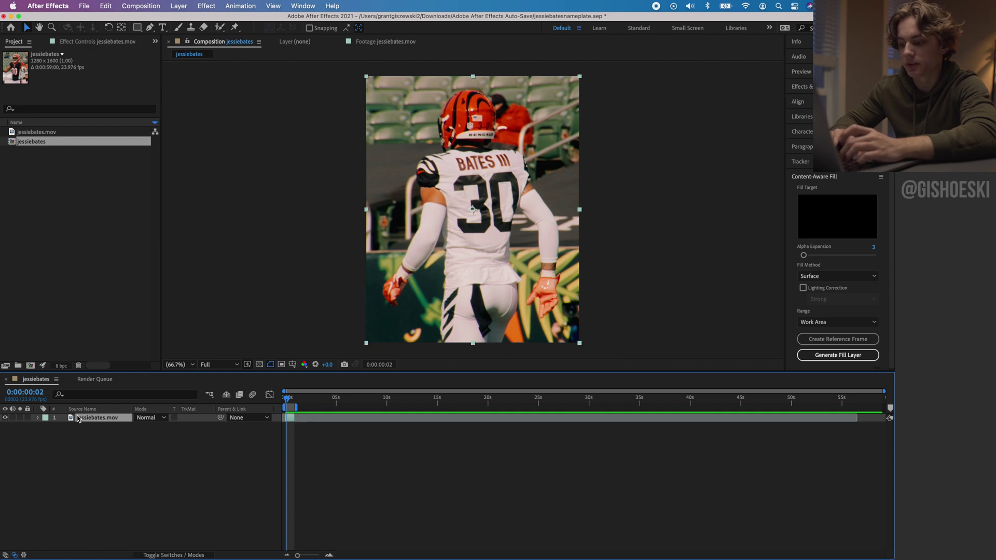
Step: Duplicate the clip, rename the top copy jessiebatestop.mov, and select the lower layer
key("super+d")
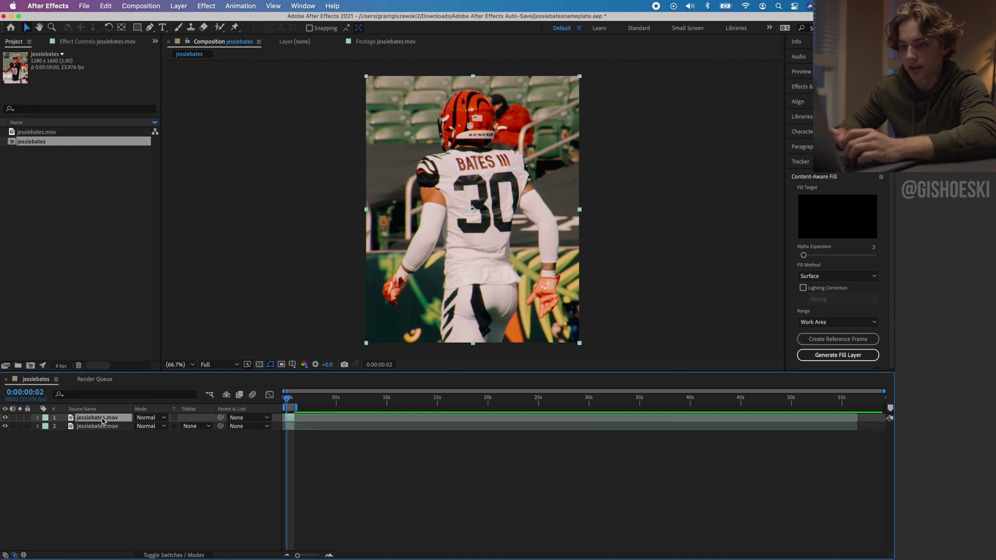
key("Return")
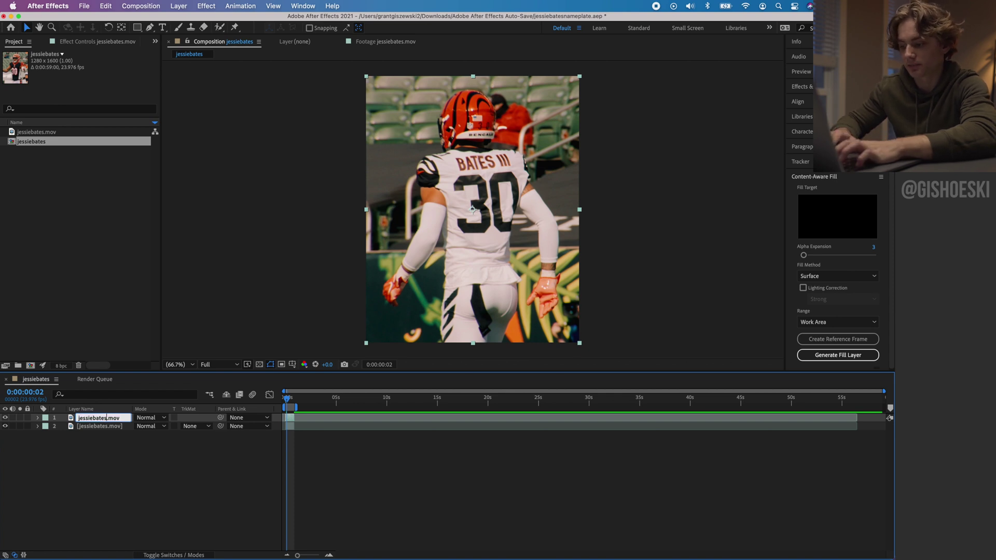
type("top")
key("Return")
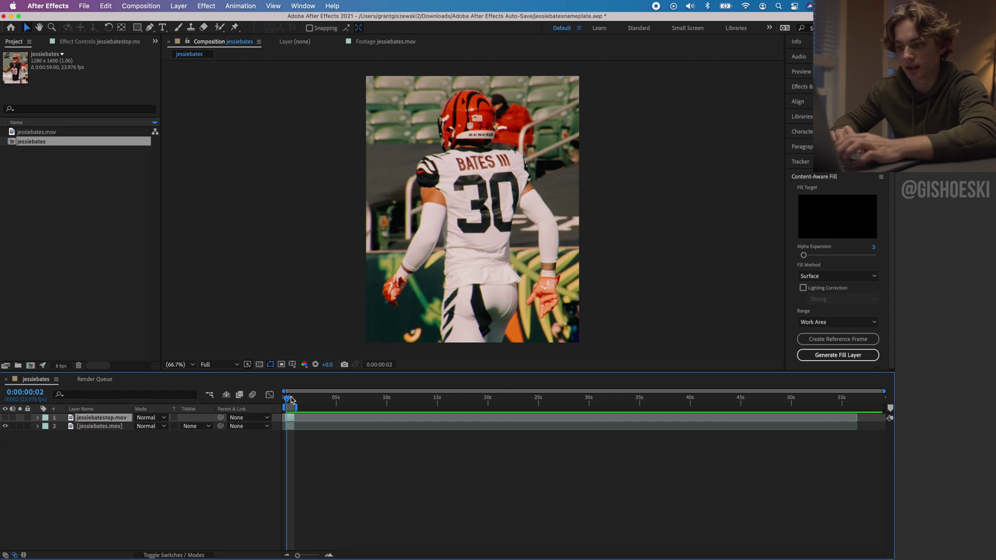
key("Home")
left_click(118, 427)
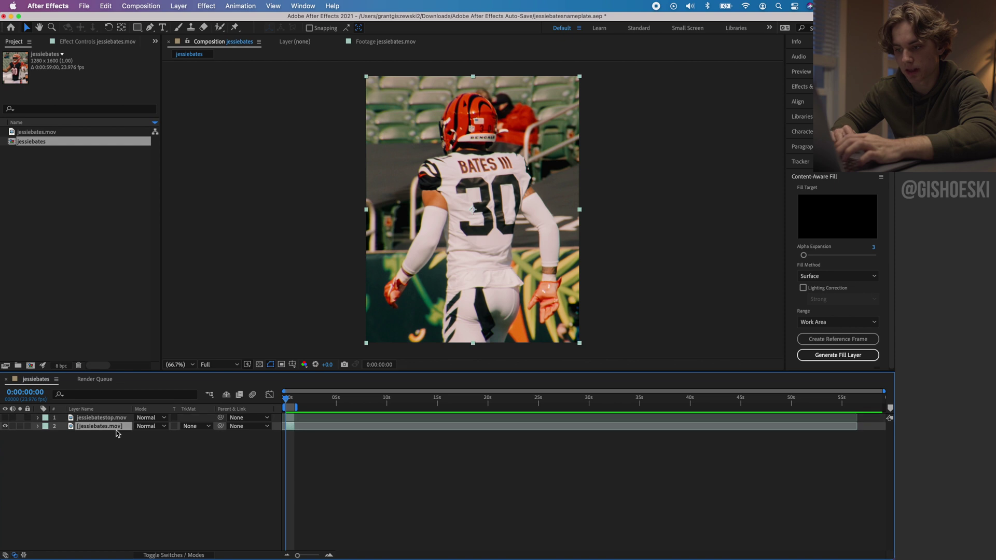
Step: Zoom in on the nameplate and trace a closed Pen mask around BATES III
scroll(485, 235, "up", 3)
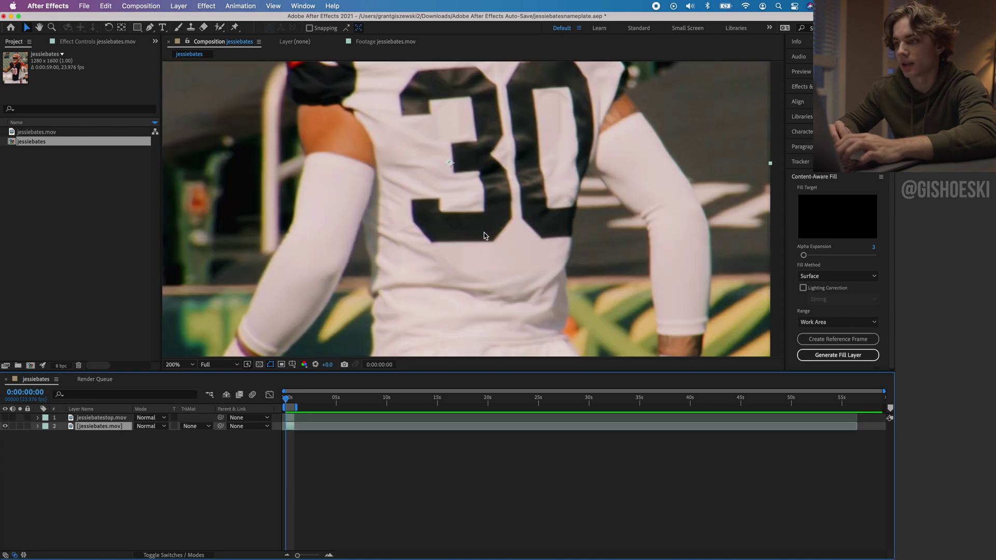
scroll(484, 235, "up", 5)
scroll(480, 234, "up", 1)
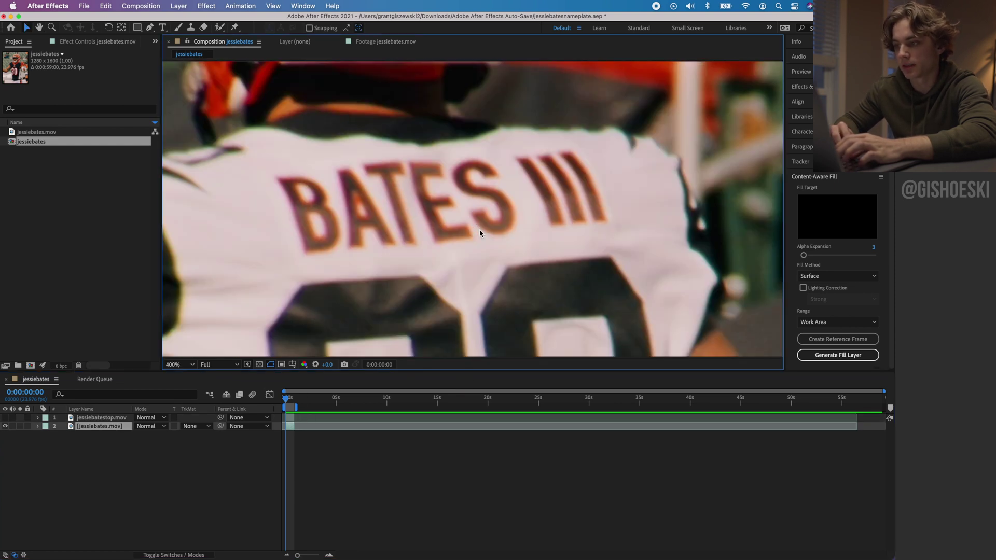
left_click(286, 404)
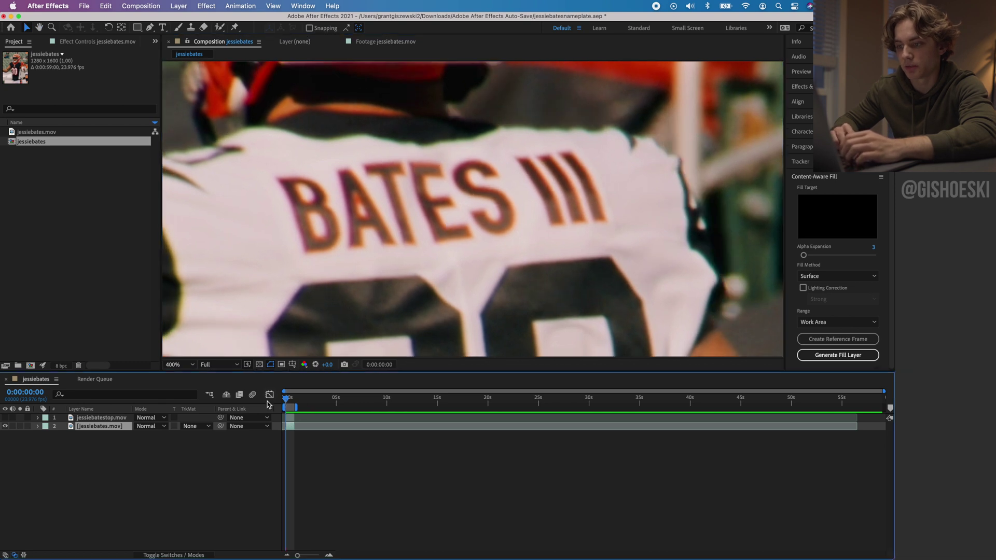
left_click(151, 29)
left_click(305, 258)
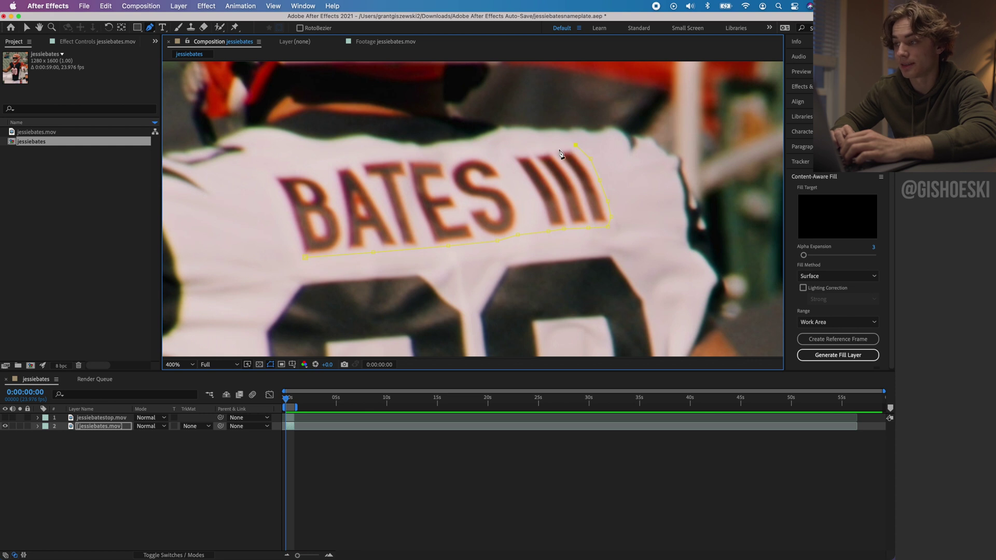
left_click(502, 154)
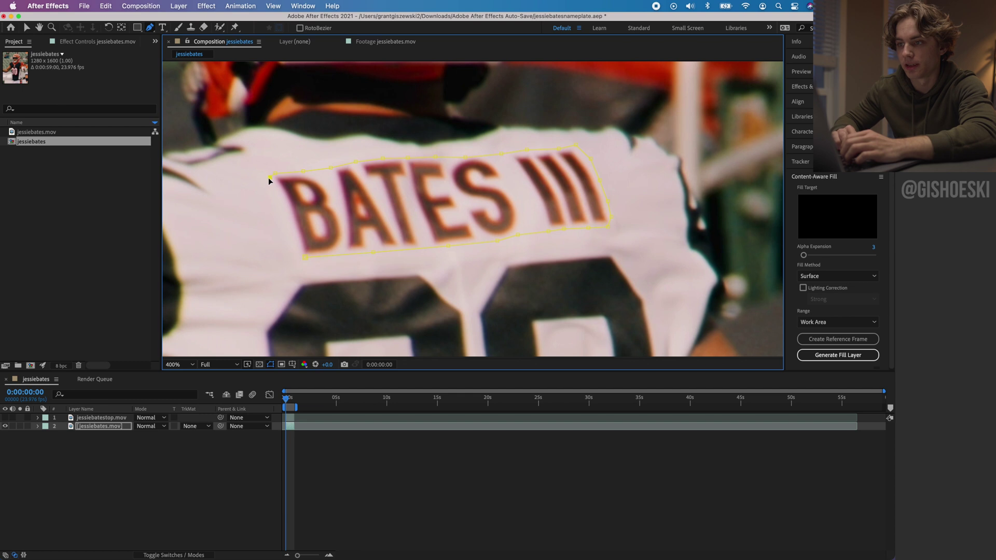
left_click(305, 258)
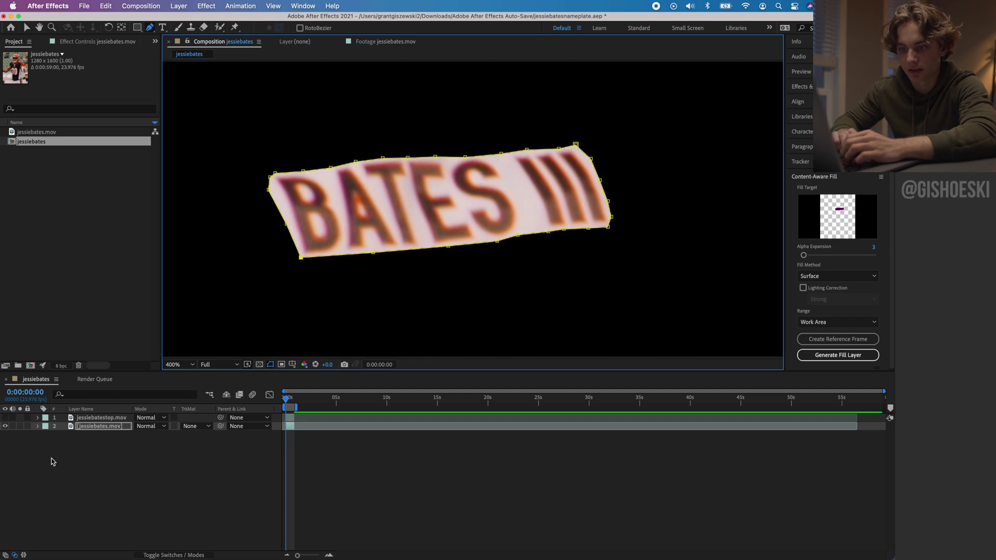
Step: Set Mask 1 to Subtract and give it a 9.0-pixel Mask Feather
left_click(38, 427)
left_click(46, 436)
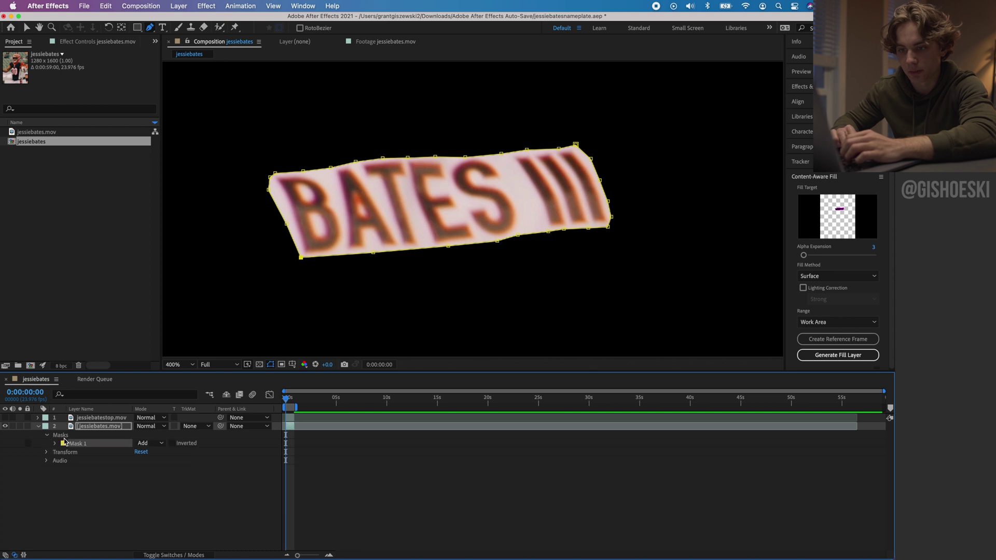
left_click(55, 436)
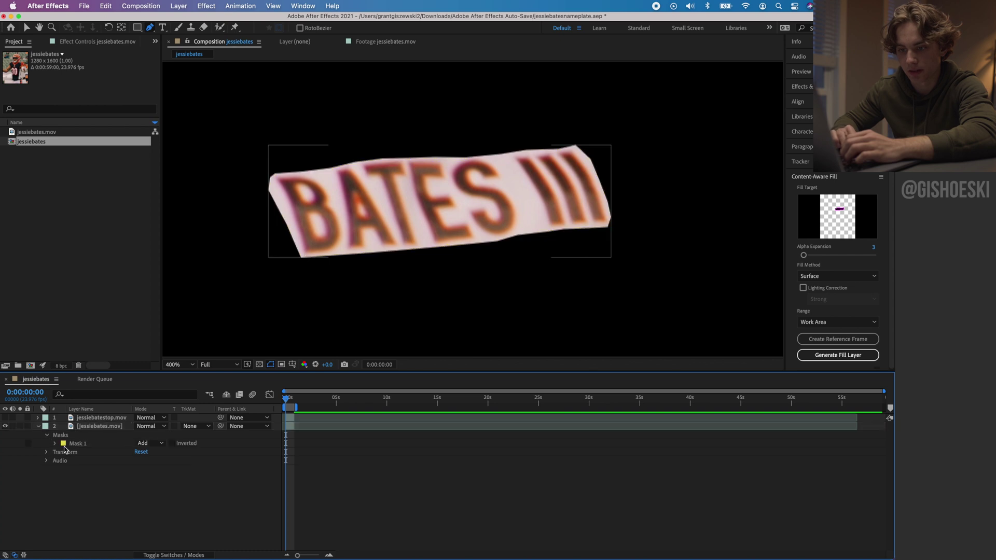
left_click(148, 444)
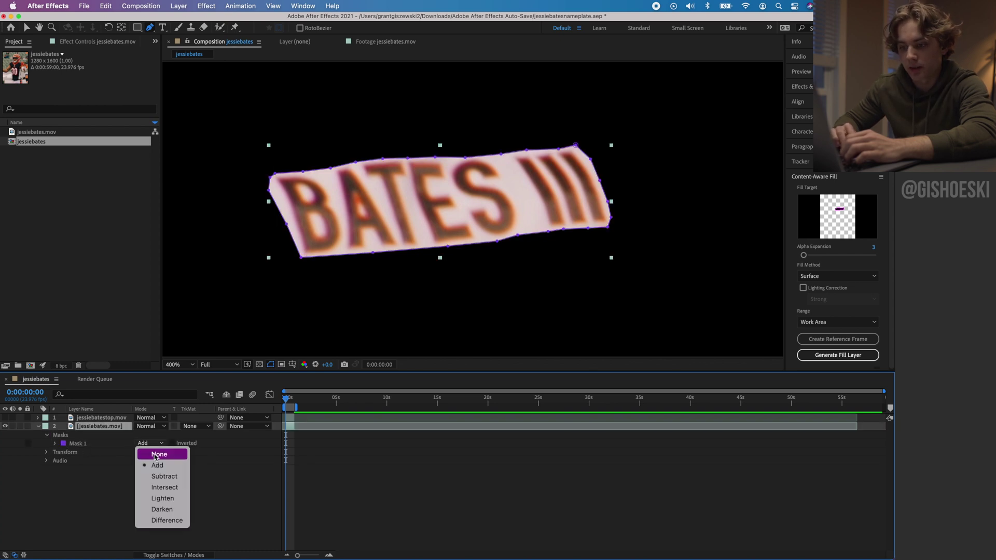
left_click(166, 475)
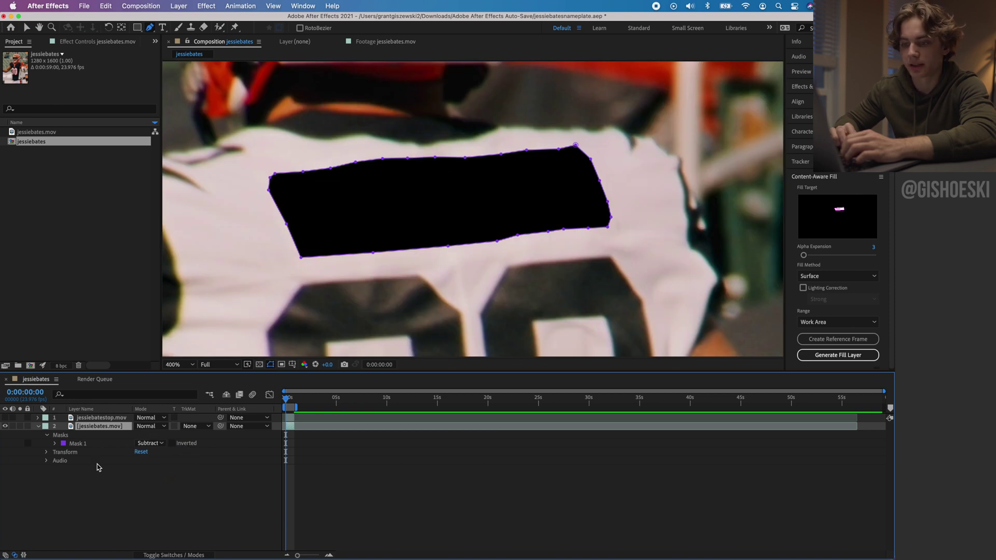
left_click(55, 445)
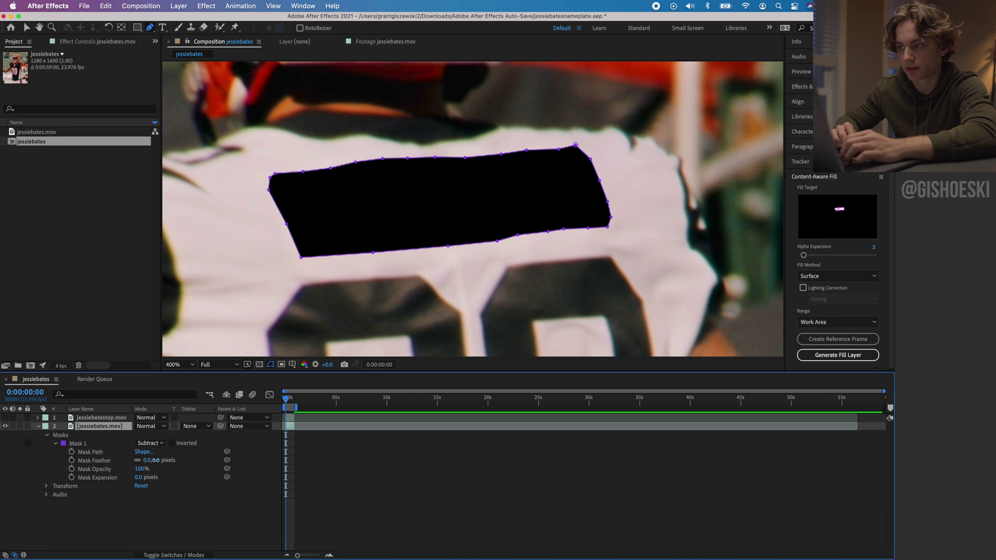
left_click_drag(155, 460, 156, 460)
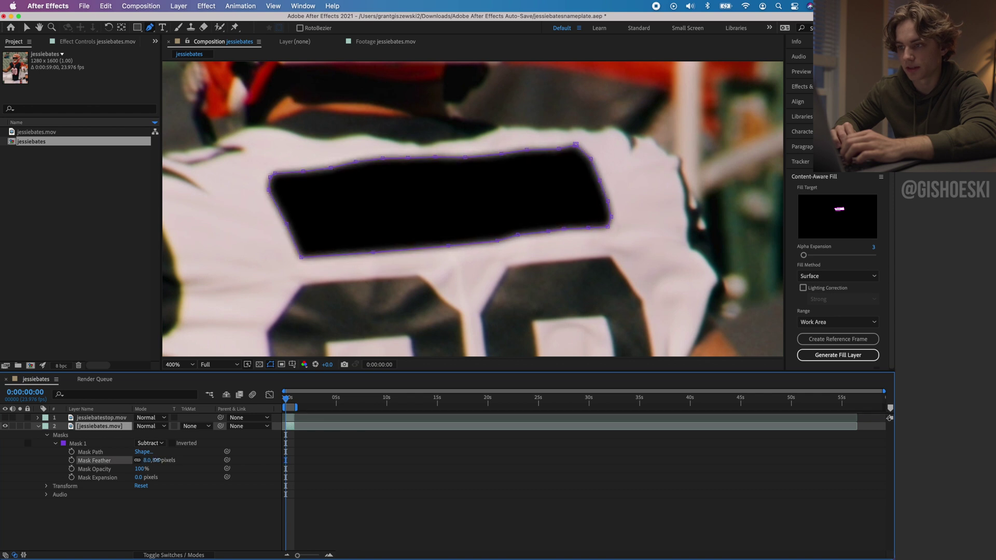
left_click_drag(157, 461, 158, 462)
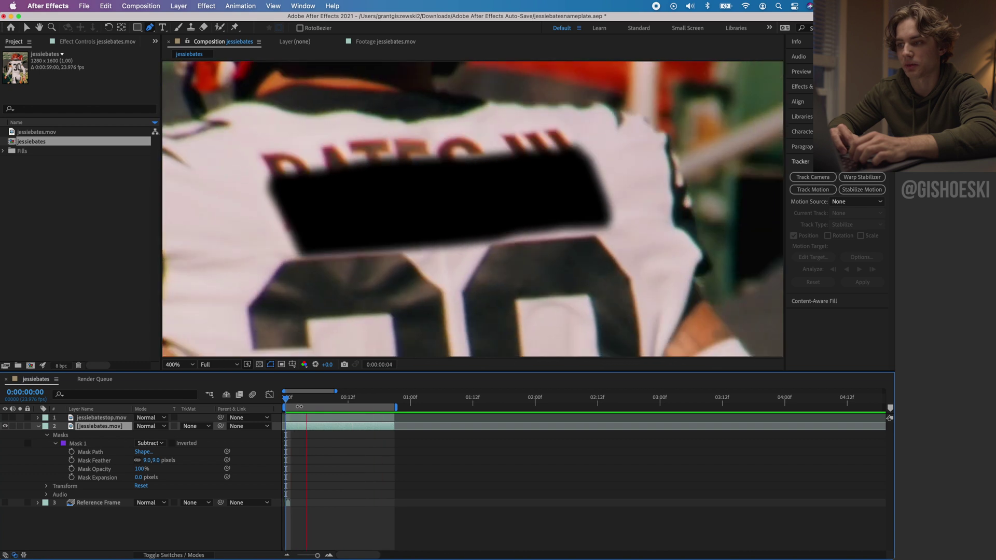
Step: Stop the preview and track Mask 1 forward with Track selected masks forward
key("space")
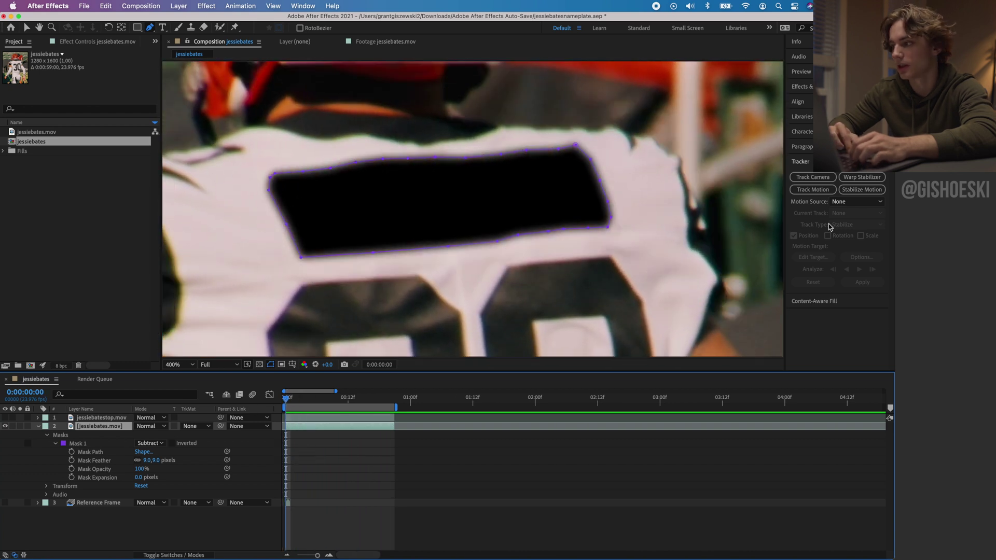
left_click(78, 444)
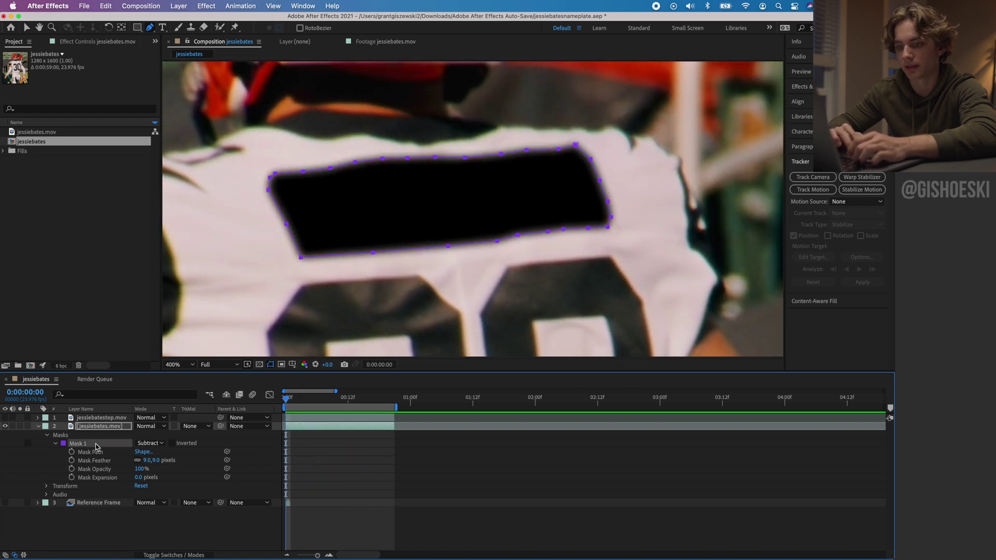
left_click(846, 178)
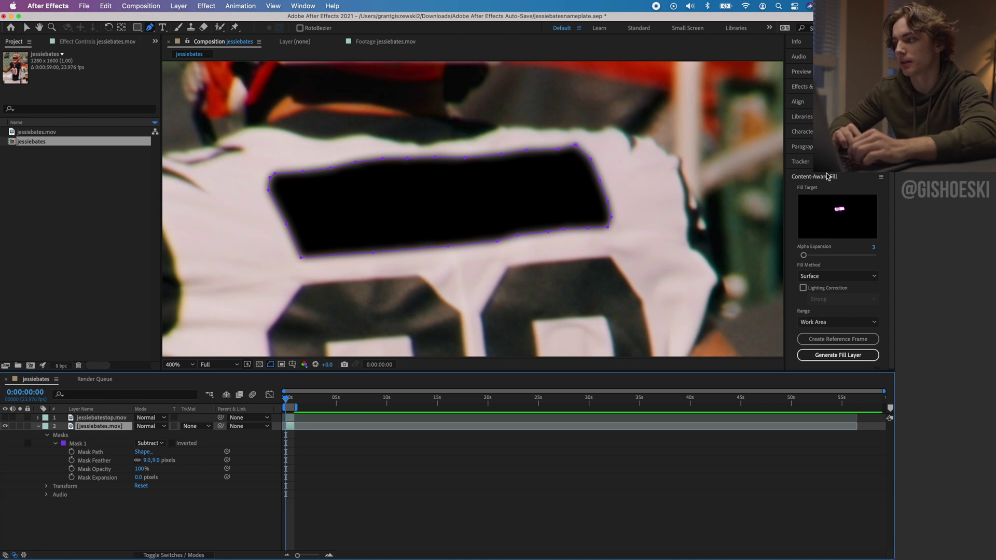
Step: Open the Content-Aware Fill panel and create a reference frame for Photoshop
left_click(301, 5)
left_click(371, 130)
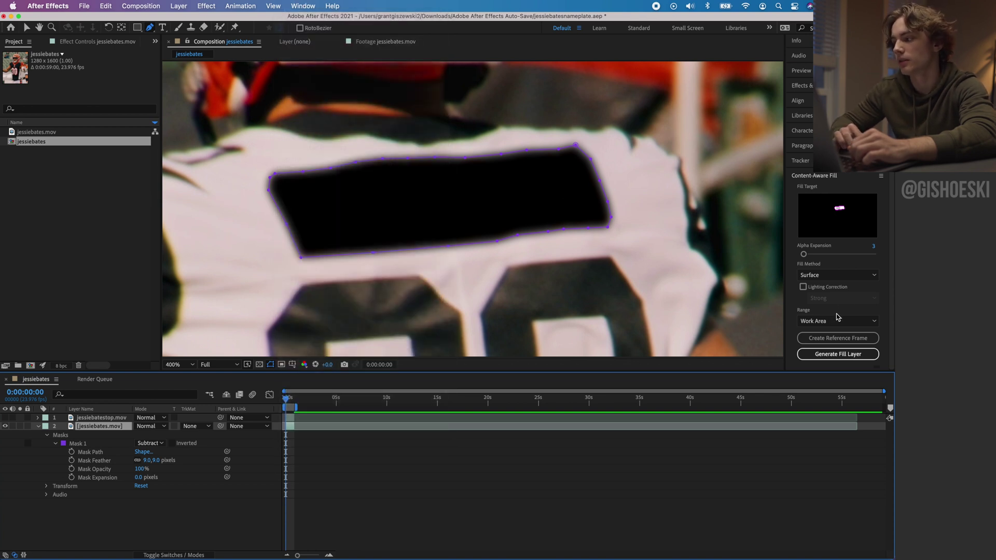
left_click(857, 339)
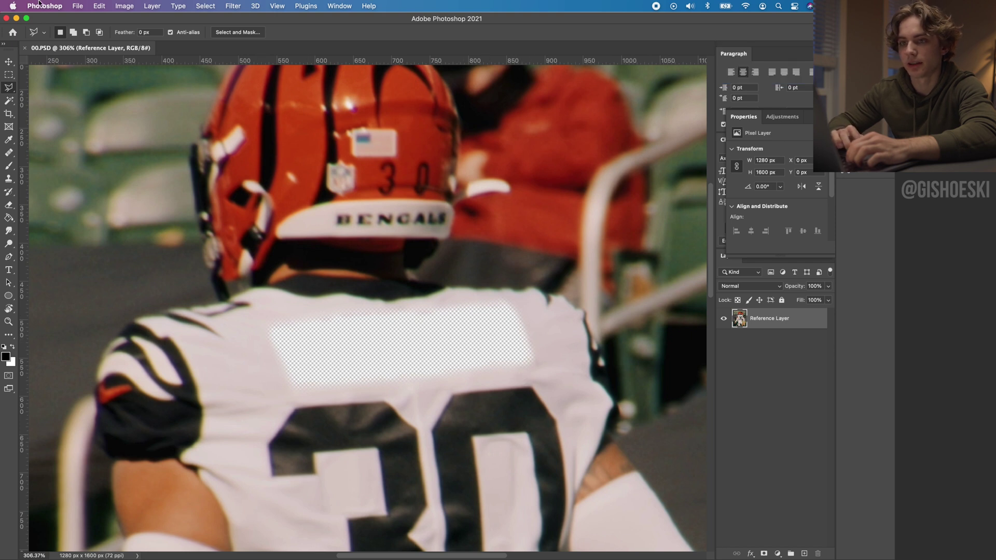
Step: Polygonal-lasso the transparent nameplate patch with a margin and start Edit > Content-Aware Fill
left_click(10, 74)
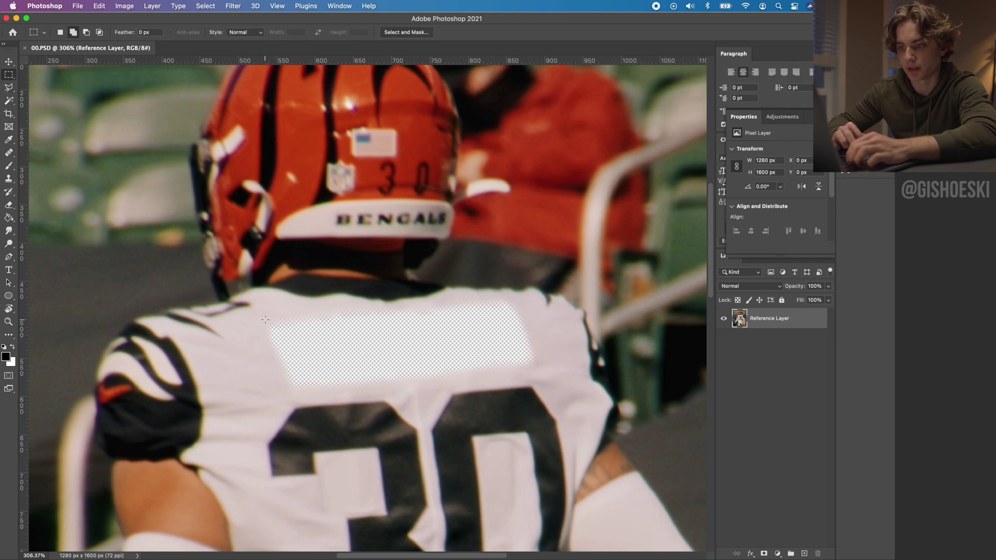
left_click(10, 89)
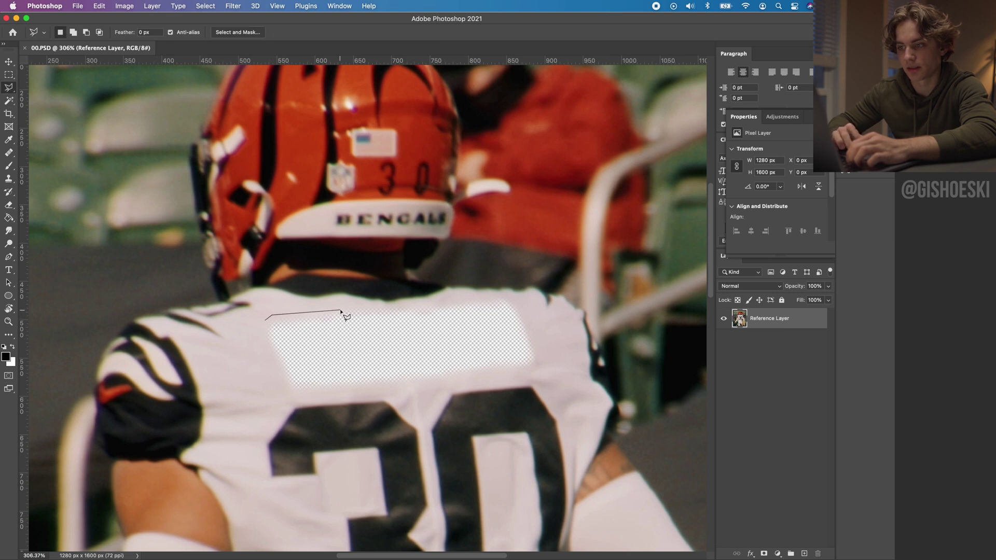
left_click(534, 369)
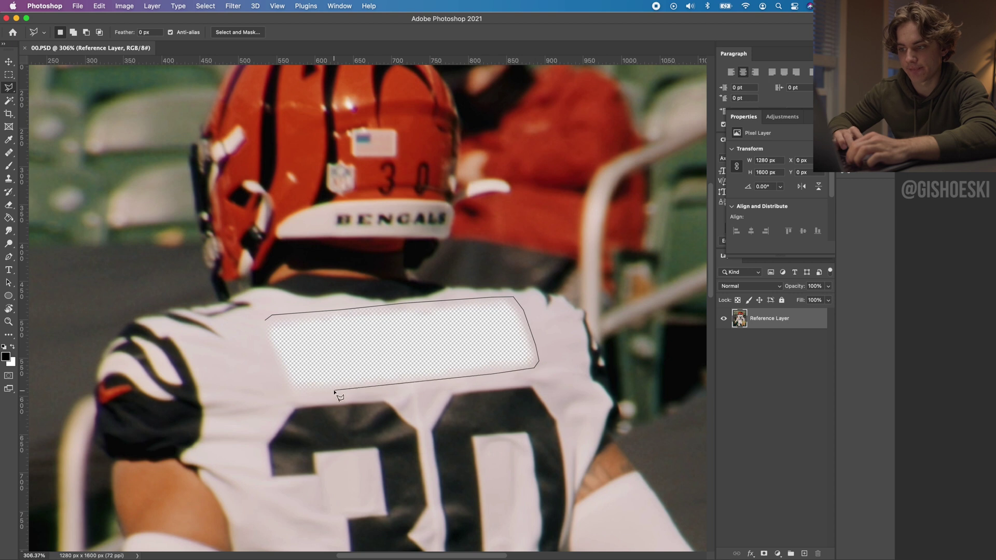
left_click(291, 395)
left_click(279, 386)
left_click(265, 322)
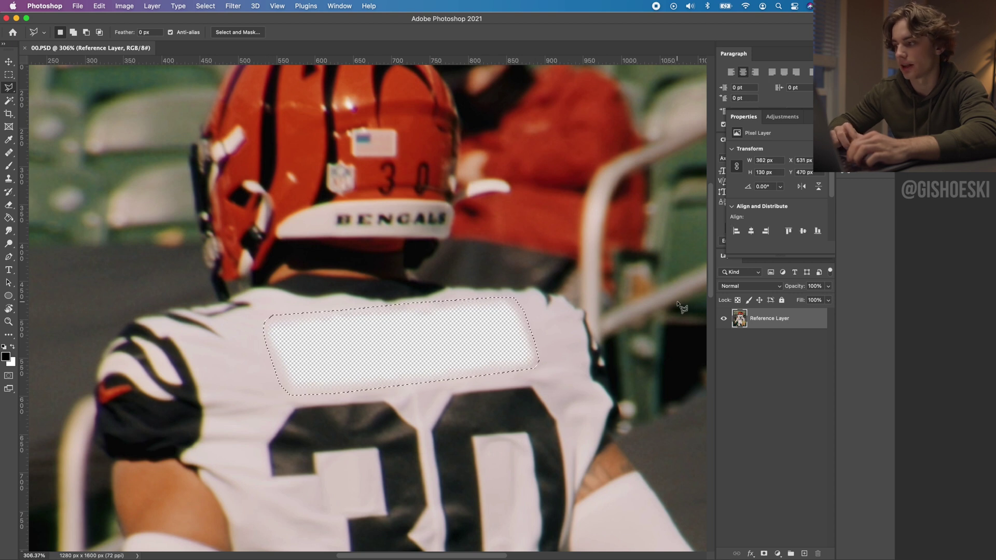
left_click(233, 5)
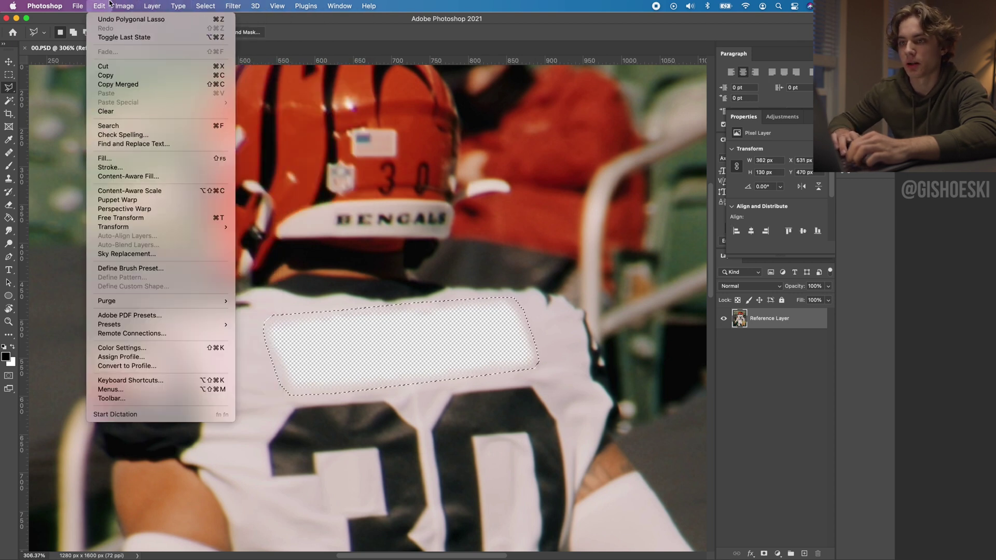
left_click(202, 179)
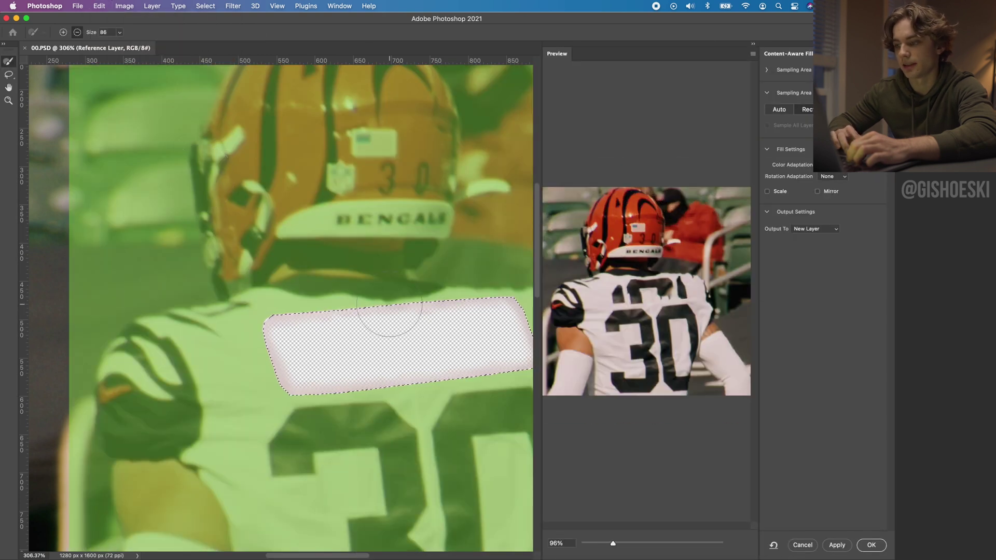
Step: Remove the helmet, number 30 and right arm from sampling, keeping only the jersey
scroll(422, 351, "down", 6)
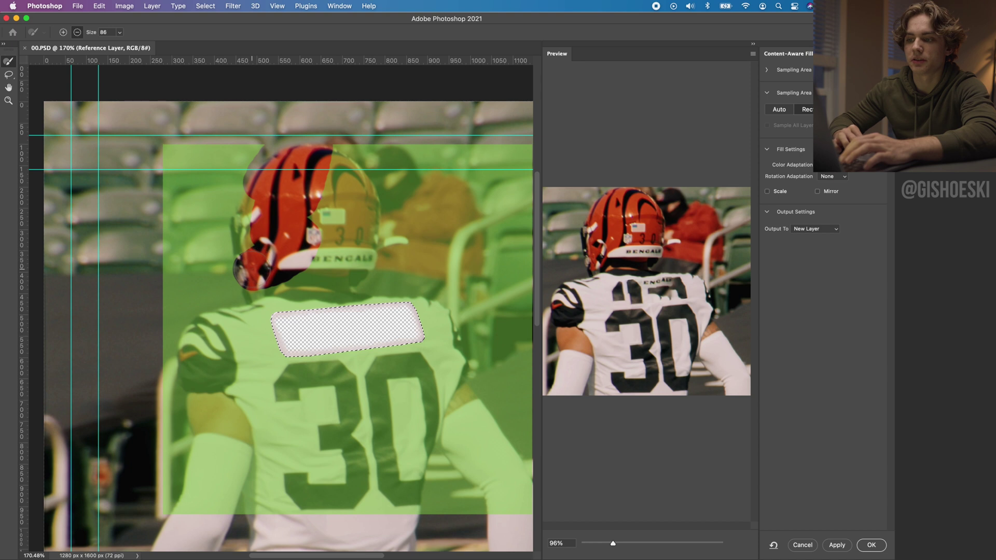
mouse_move(244, 278)
left_mouse_down()
mouse_move(187, 290)
mouse_move(259, 182)
left_mouse_up()
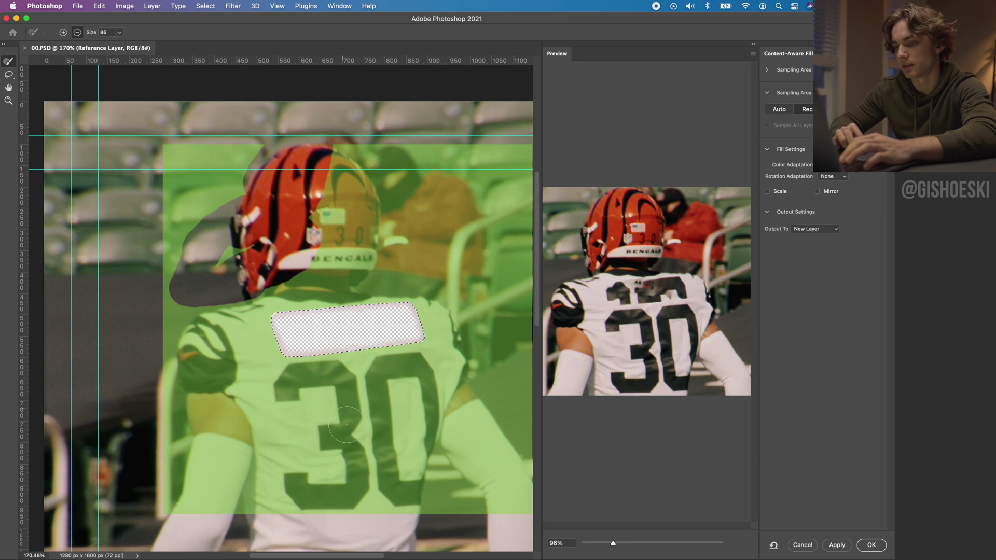
left_click_drag(334, 438, 341, 432)
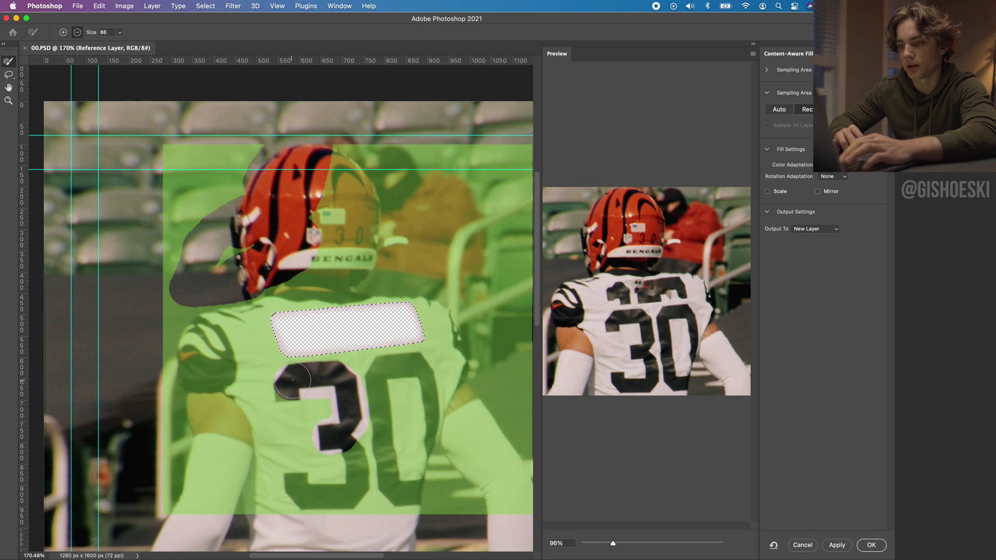
mouse_move(364, 460)
left_mouse_down()
mouse_move(389, 367)
mouse_move(412, 369)
mouse_move(429, 432)
left_mouse_up()
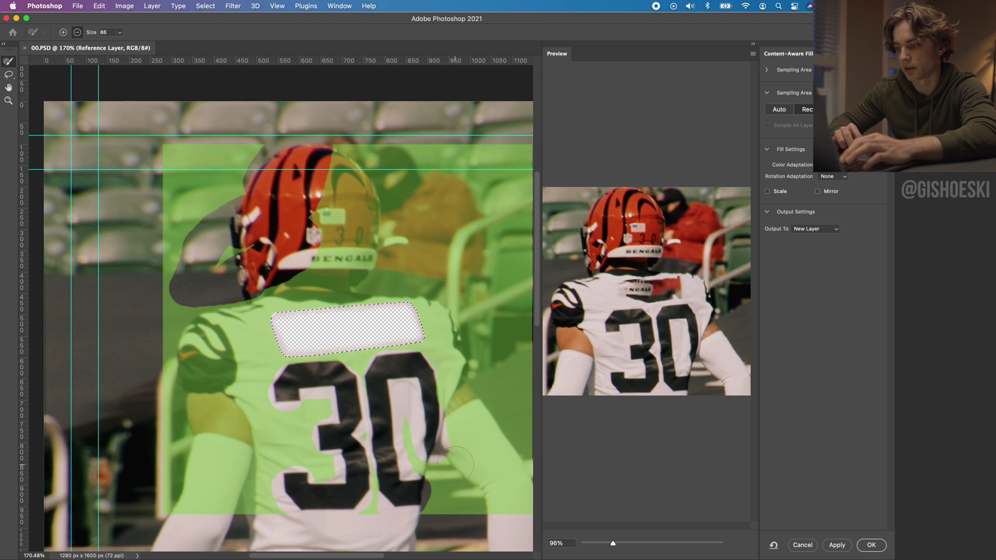
left_click_drag(459, 438, 453, 369)
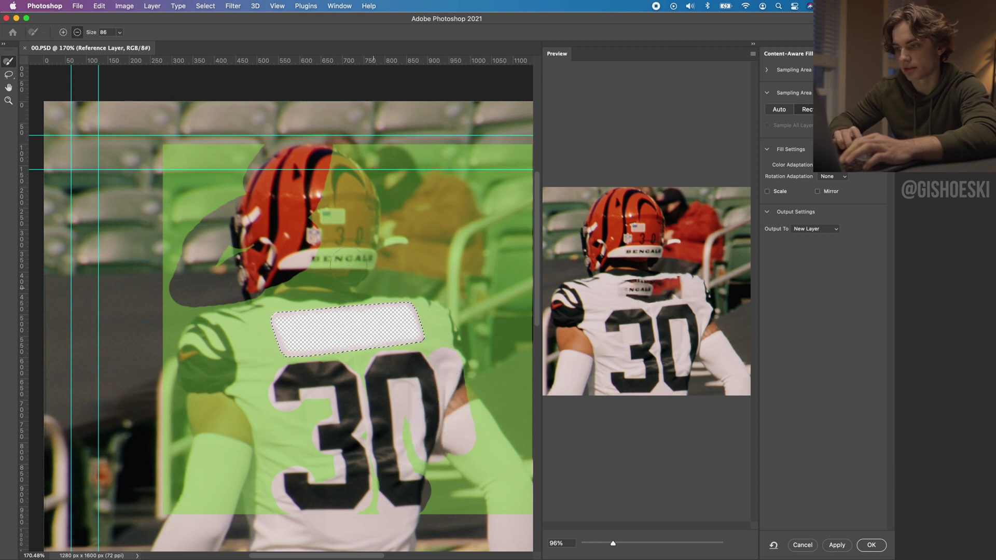
left_click_drag(311, 254, 371, 253)
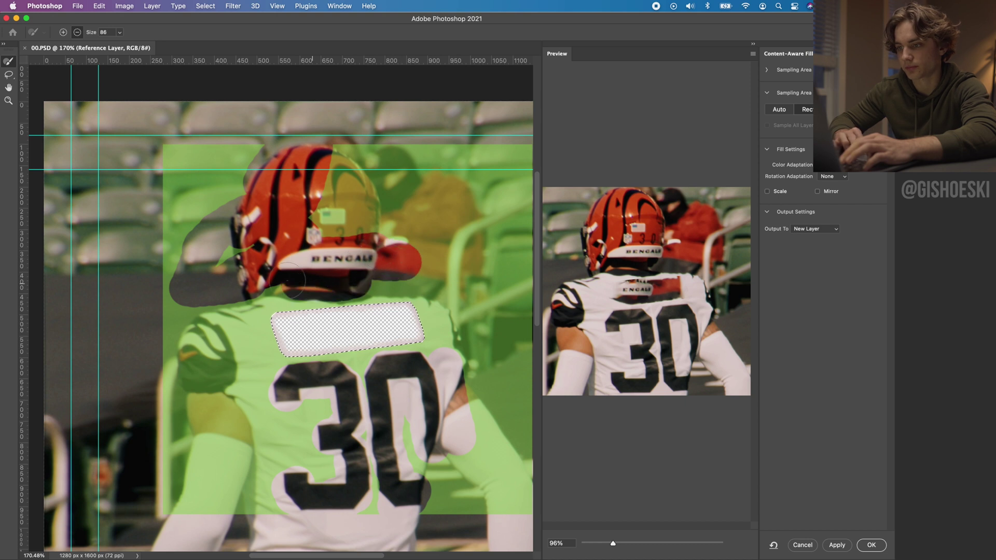
left_click_drag(236, 246, 202, 129)
left_click_drag(242, 159, 173, 201)
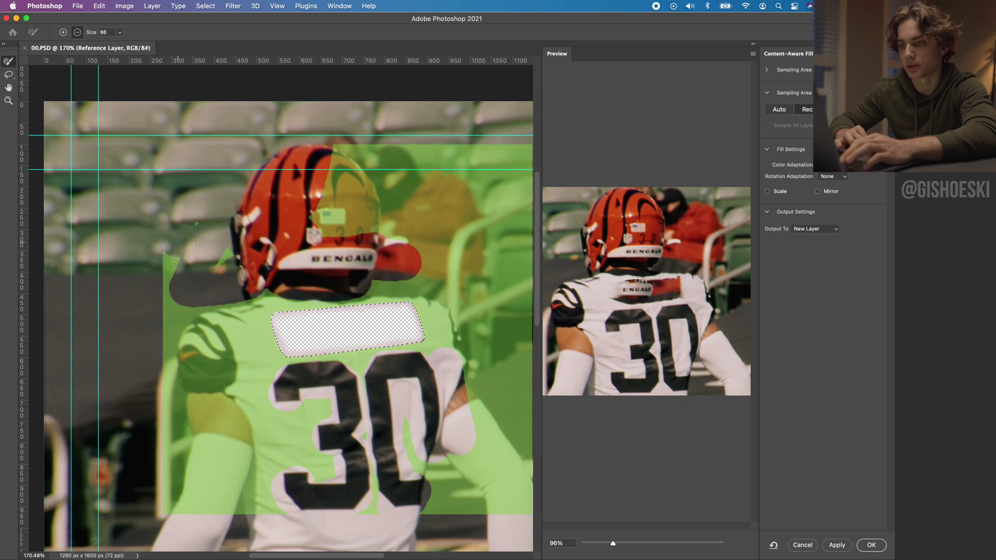
left_click_drag(119, 32, 104, 47)
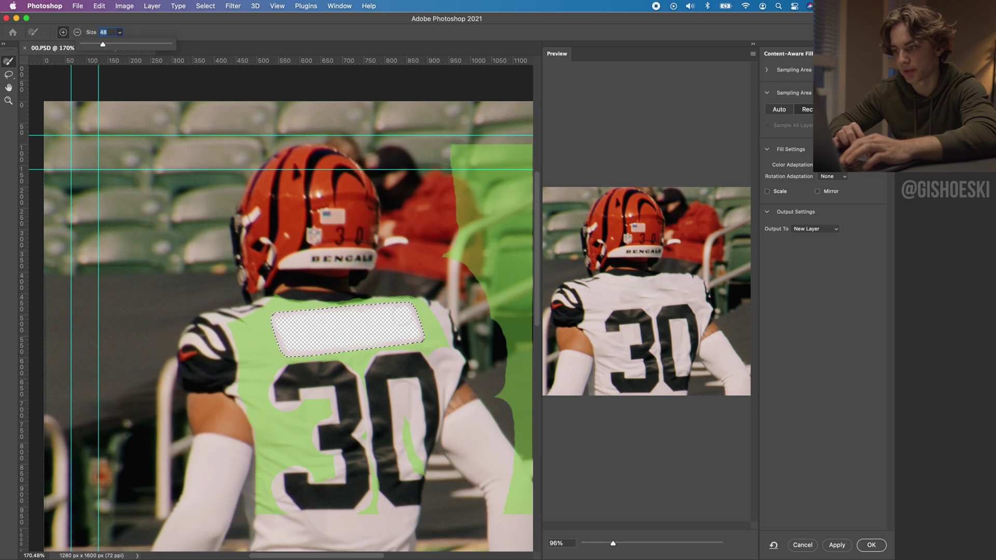
left_click_drag(441, 370, 440, 353)
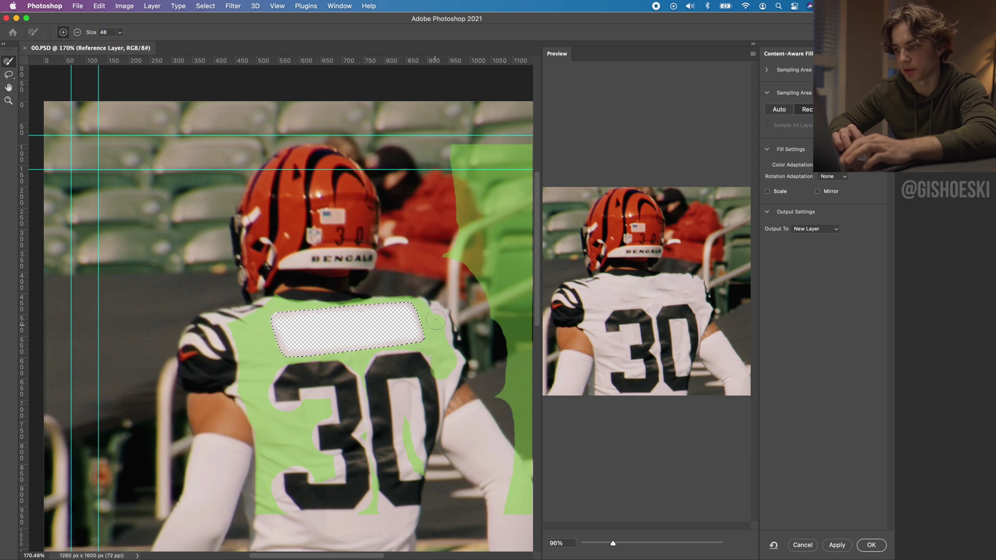
scroll(446, 381, "down", 3)
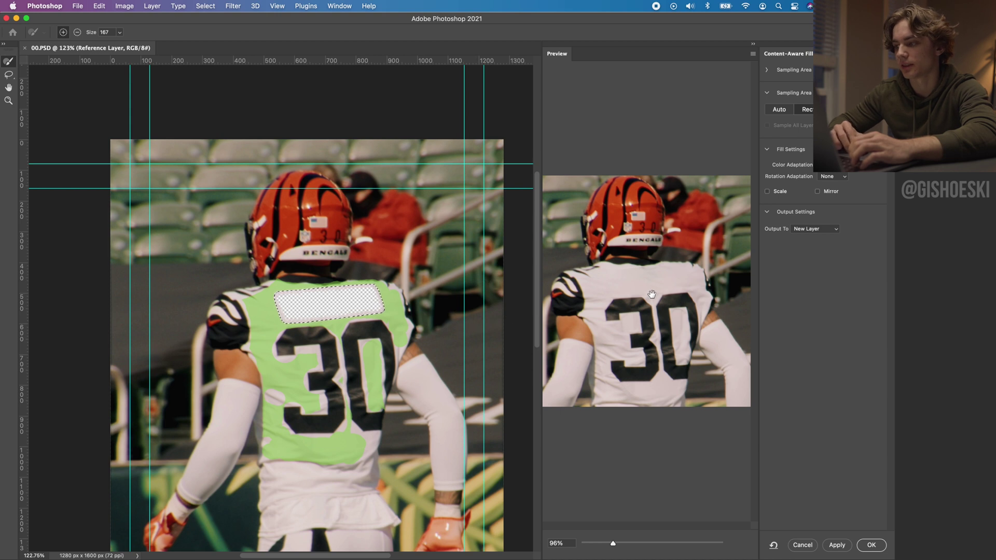
Step: Apply the fill as a new layer, deselect, and switch back to After Effects
left_click(871, 546)
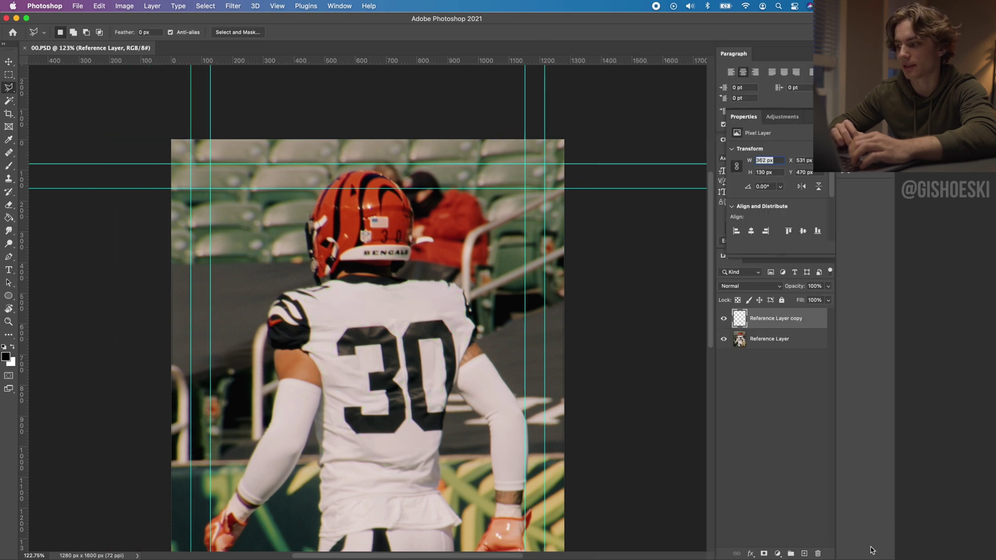
key("super+d")
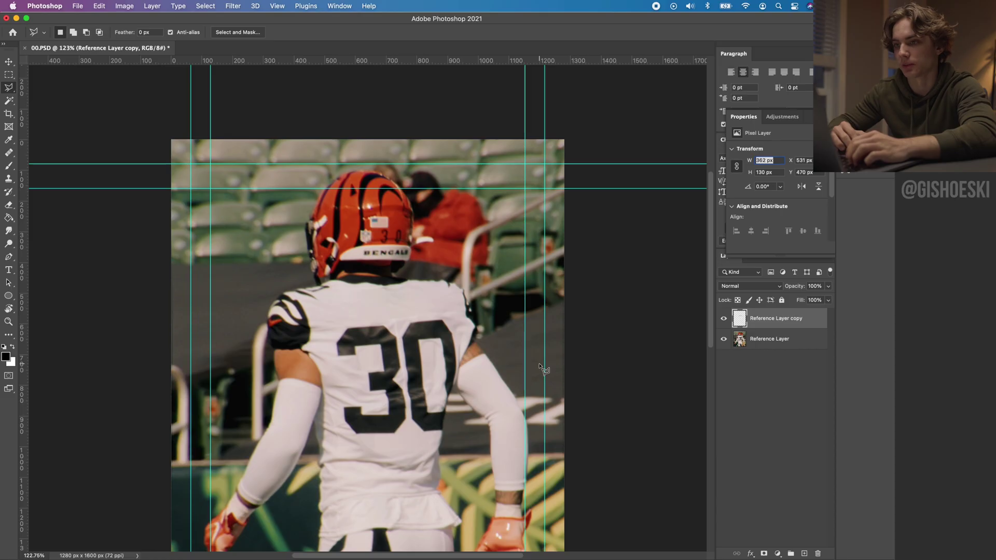
key("super+Tab")
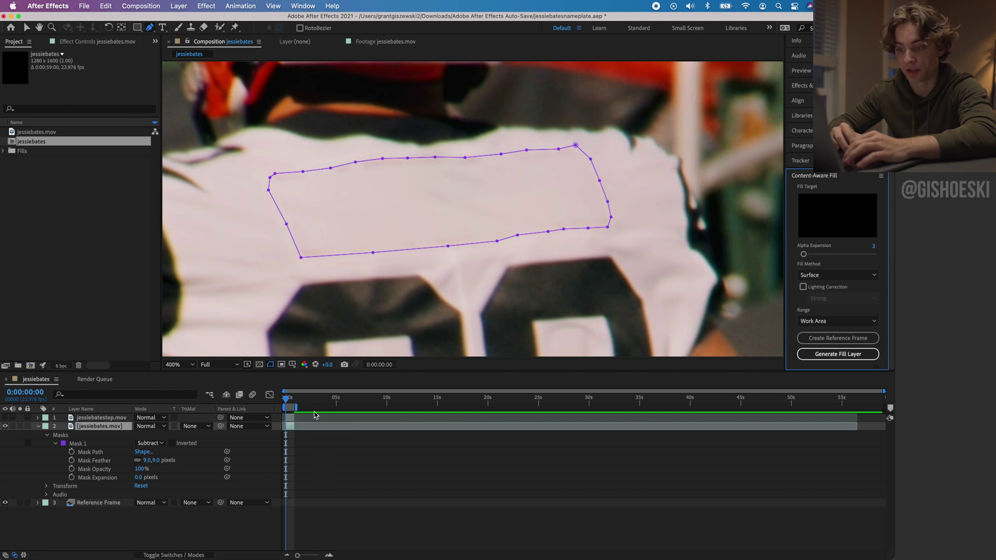
Step: Zoom the timeline in to show Mask 1's keyframes across the 20-frame work area
scroll(326, 454, "up", 10)
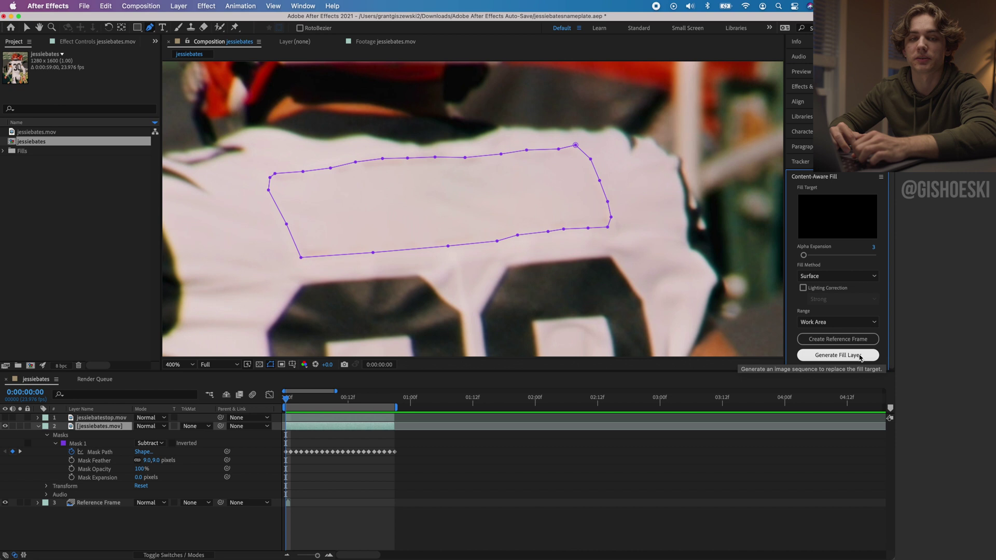
Step: Generate the Content-Aware Fill layer and play back the composition to check the erased nameplate
left_click(860, 357)
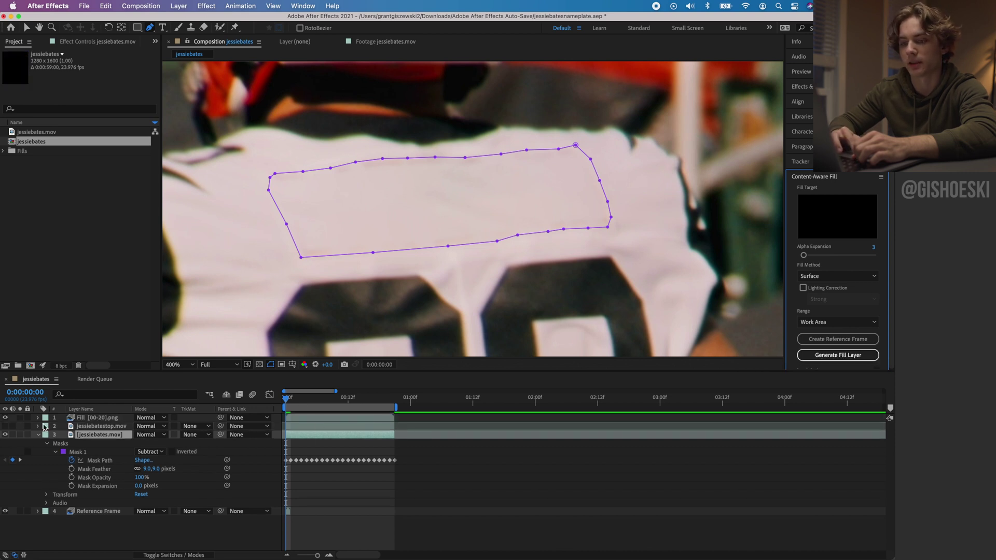
left_click(426, 385)
key("space")
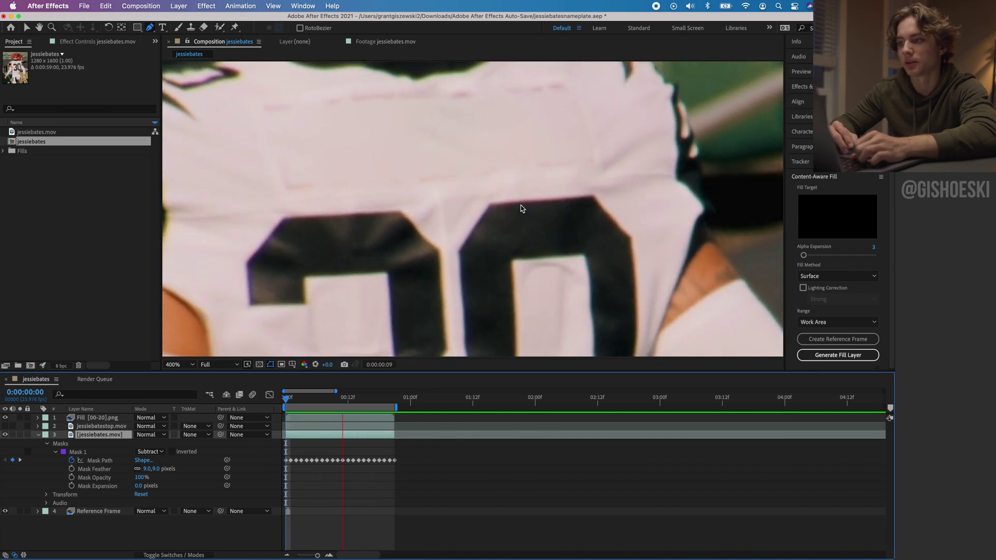
left_click(179, 365)
left_click(191, 378)
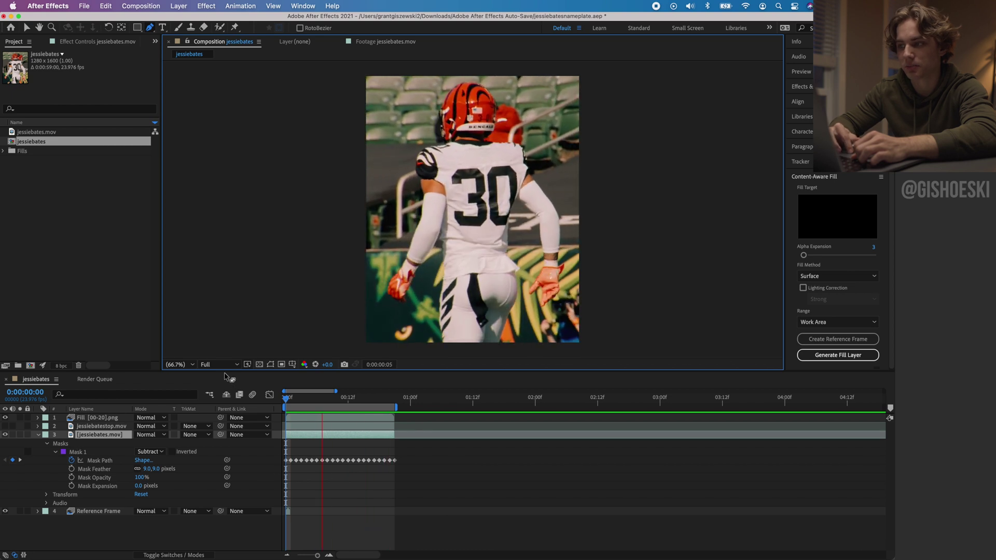
key("space")
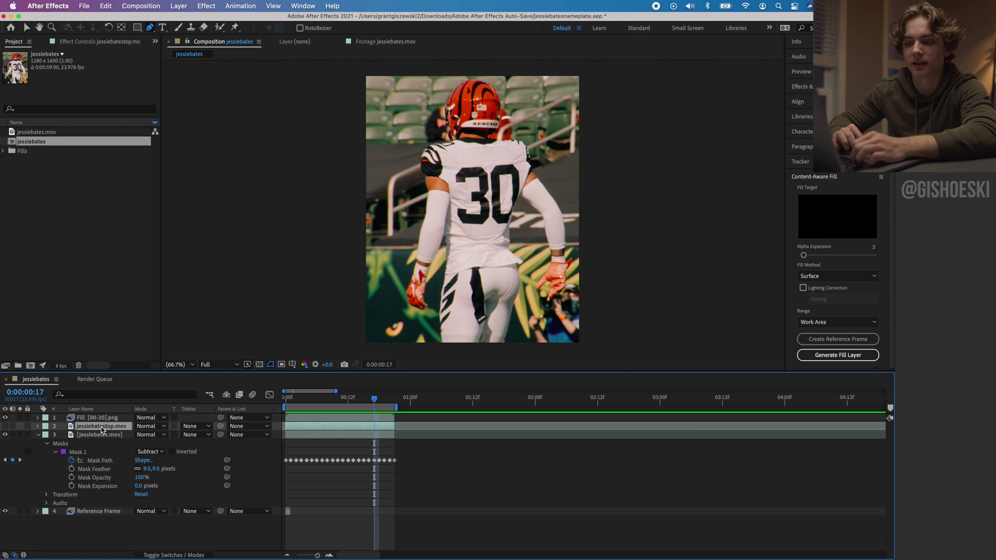
left_click_drag(101, 428, 106, 416)
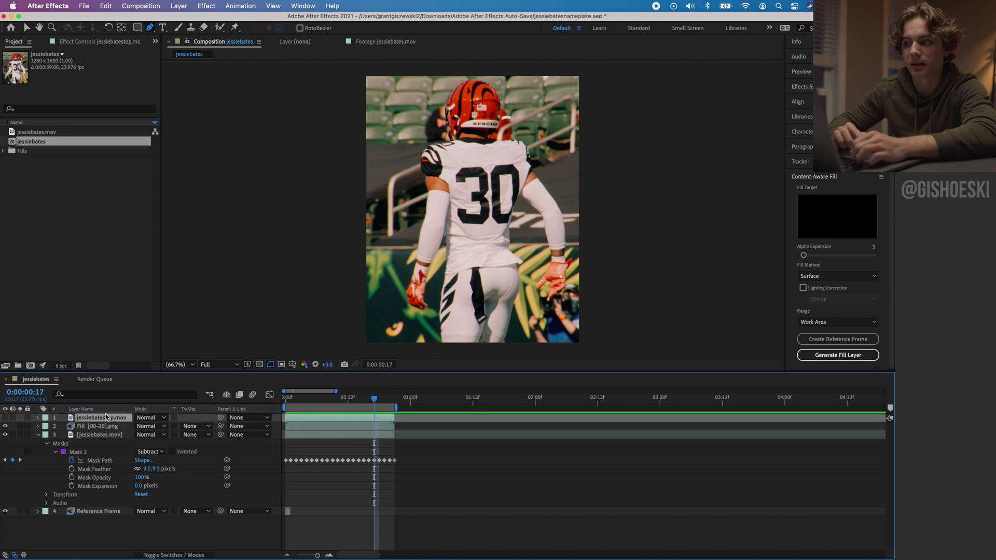
Step: Compare the top layer against the fill, then trace a closed Pen mask around the BATES III lettering and invert it
left_click(5, 419)
left_click(5, 418)
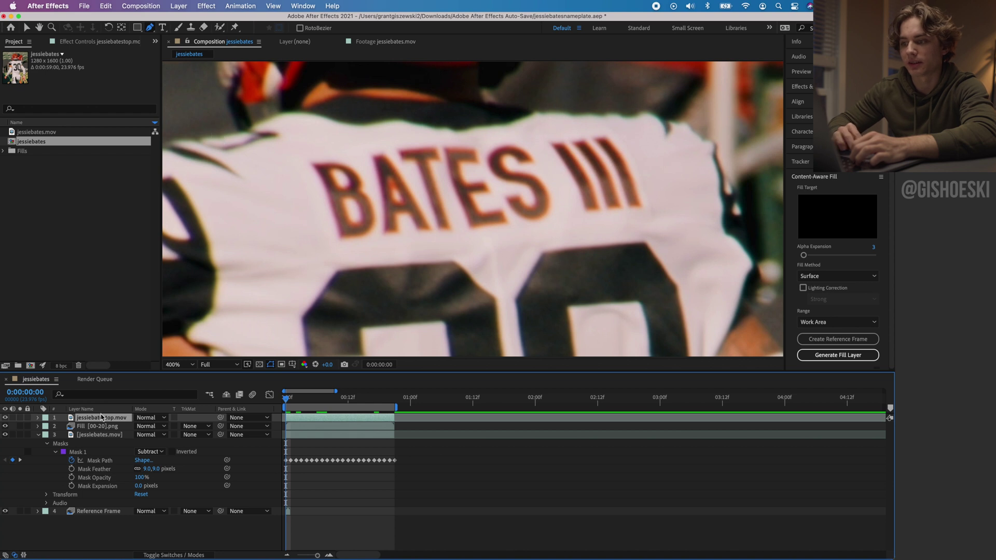
left_click(329, 243)
left_click(300, 162)
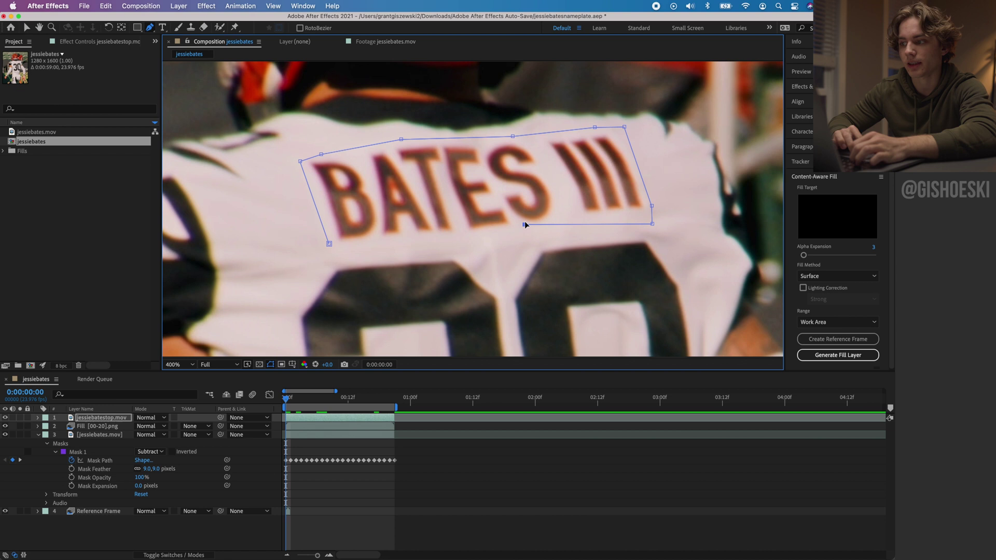
left_click_drag(525, 223, 521, 230)
left_click(454, 235)
left_click_drag(455, 234, 437, 238)
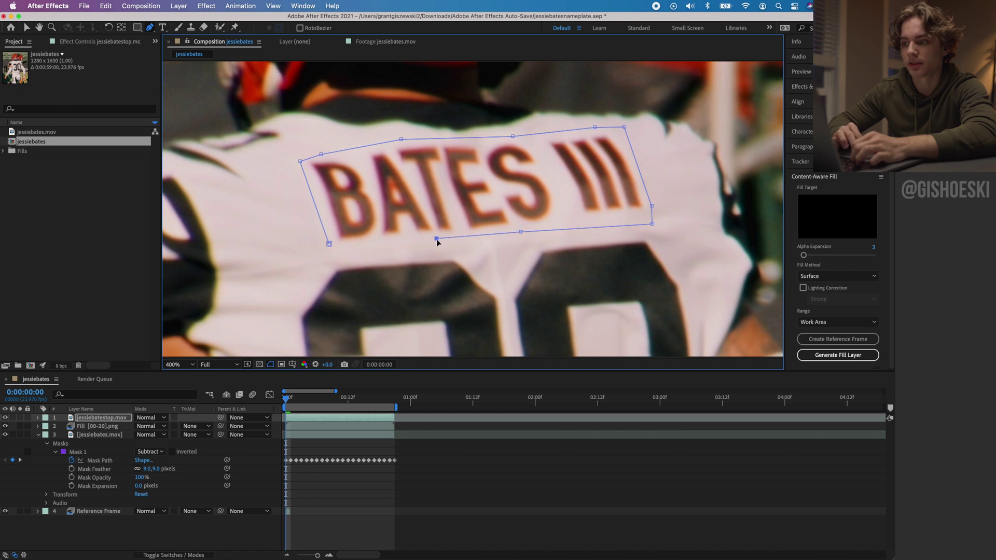
left_click(348, 246)
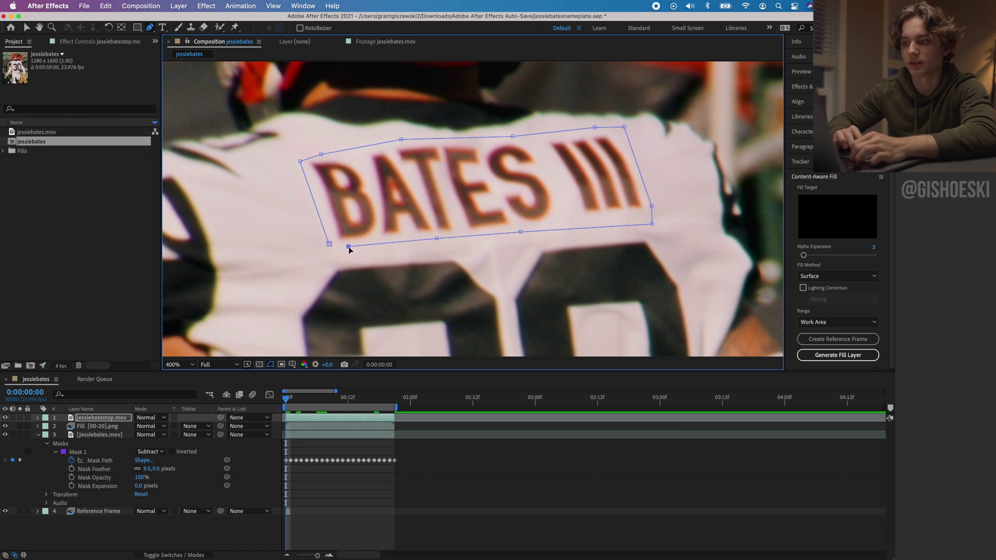
double_click(349, 247)
key("v")
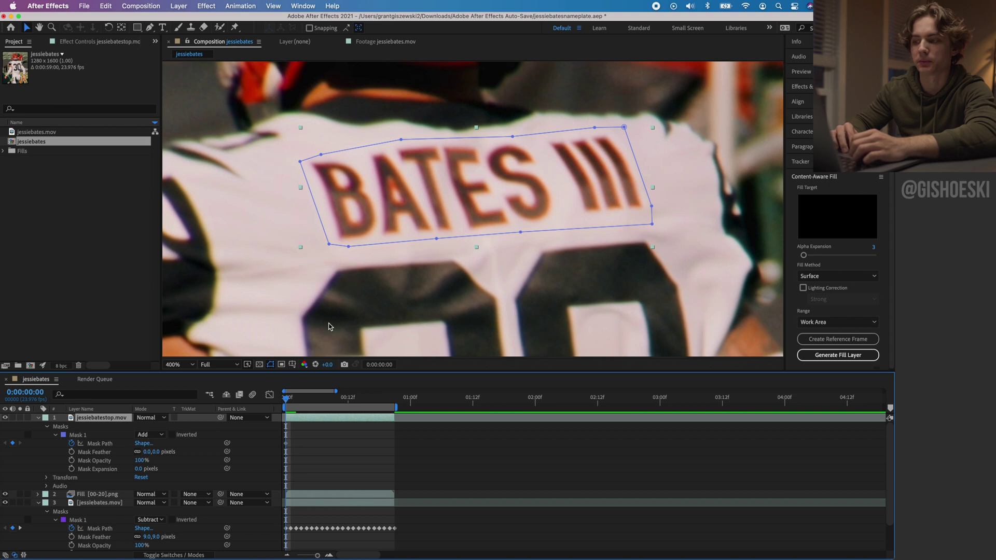
left_click(172, 436)
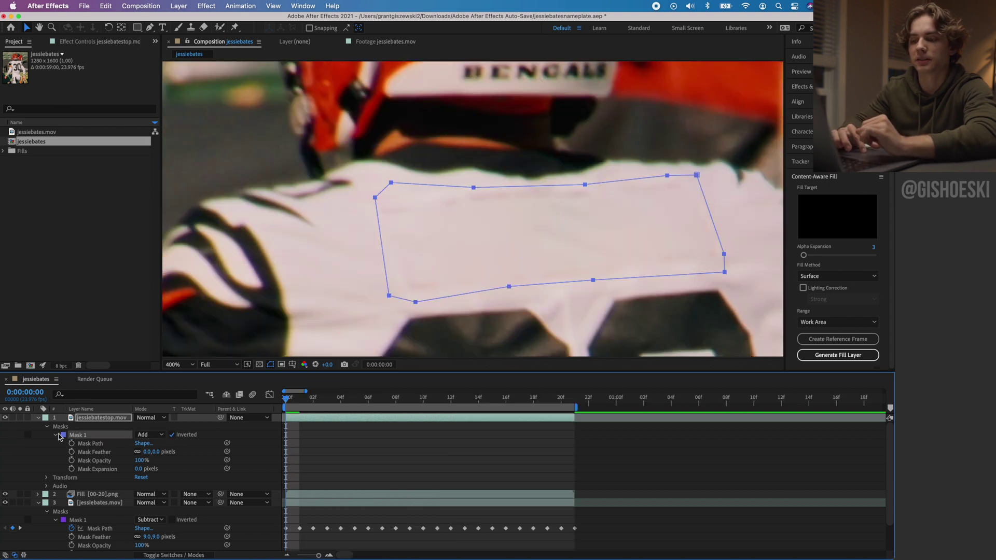
Step: Start Mask Path keyframing and reshape the mask on the next frame to reveal the B
left_click(56, 436)
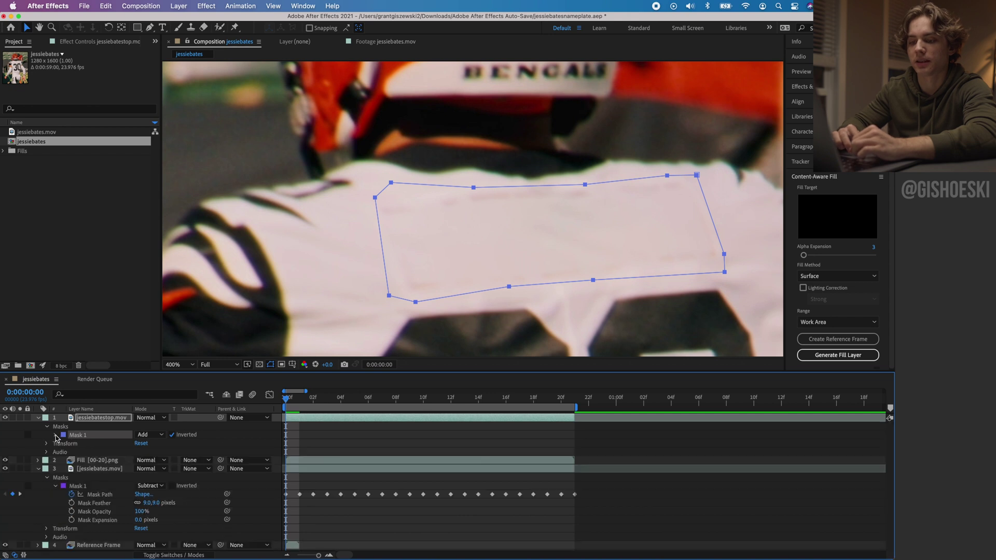
left_click(56, 436)
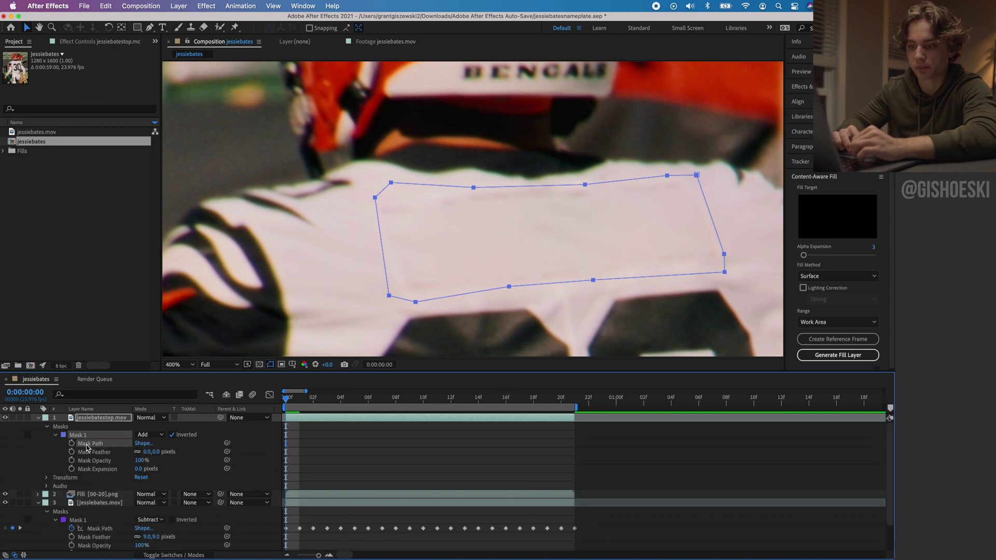
left_click(73, 444)
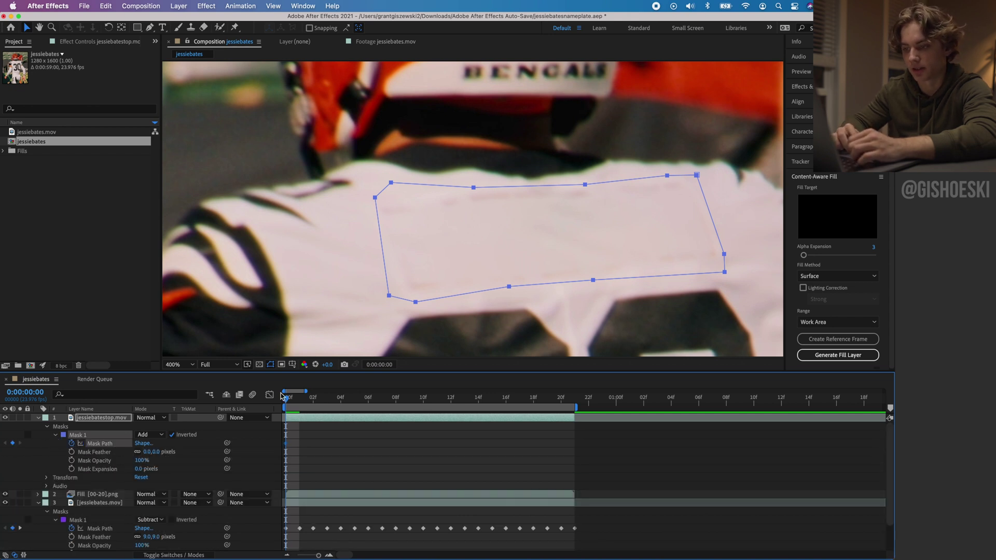
key("Page_Down")
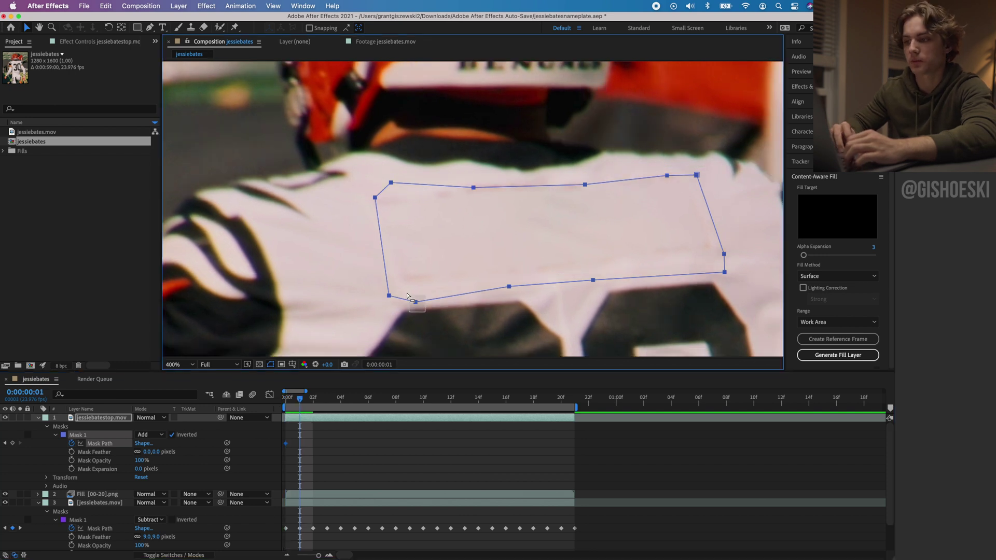
left_click_drag(425, 310, 344, 152)
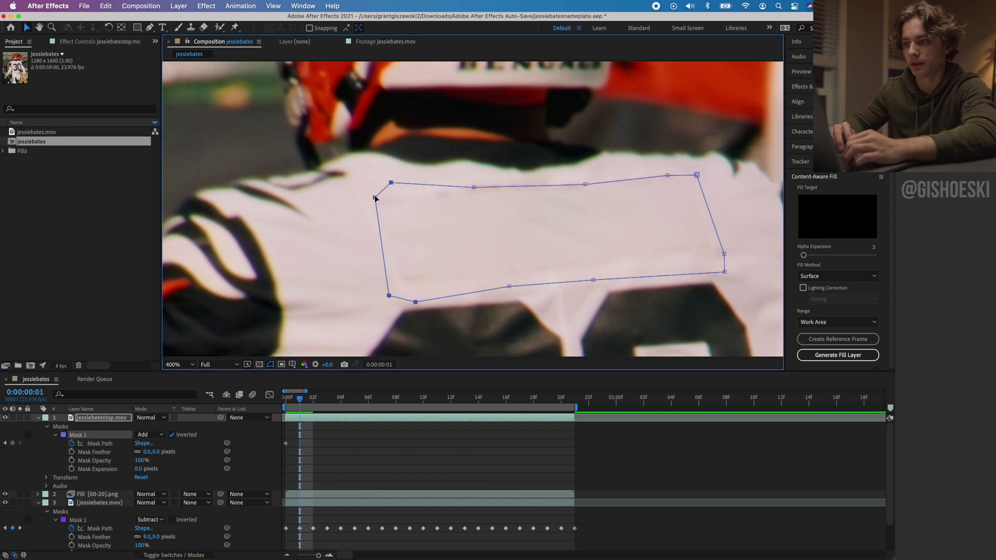
left_click_drag(375, 198, 419, 188)
mouse_move(451, 292)
left_mouse_down()
mouse_move(451, 274)
mouse_move(464, 285)
left_mouse_up()
Step: On frame 2, raise the mask's top edge and pull its left side in to reveal the A
key("Page_Down")
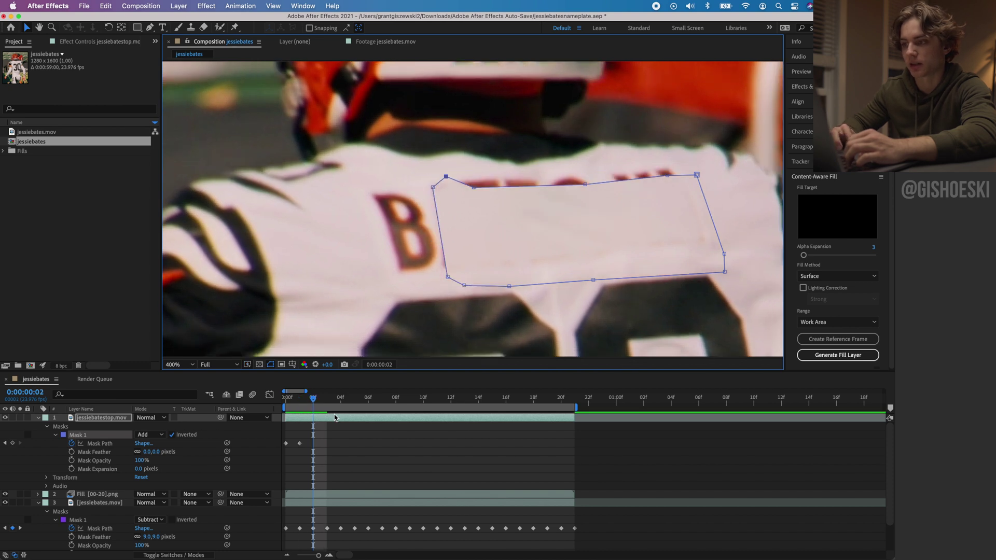
left_click(513, 205)
key("Page_Up")
key("Page_Down")
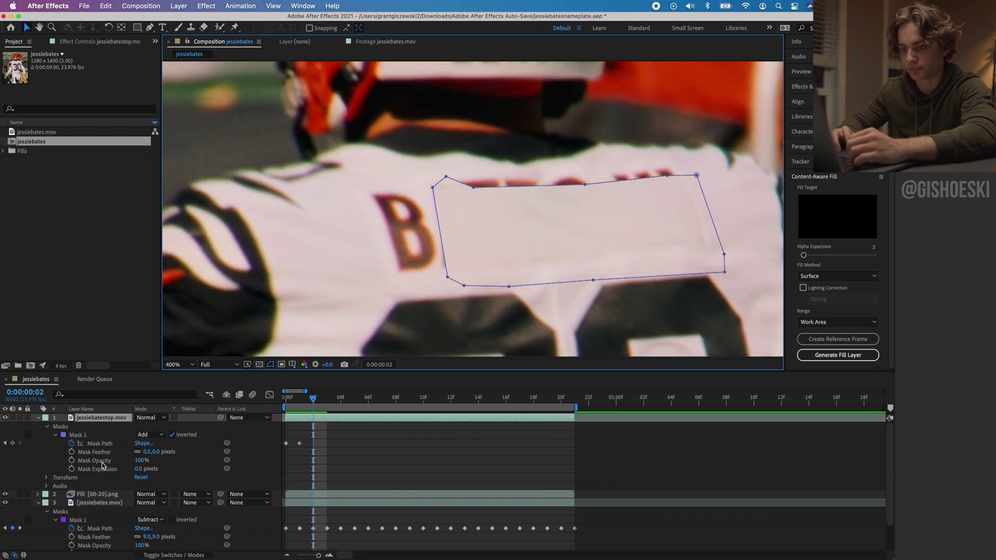
left_click_drag(474, 188, 483, 170)
left_click_drag(585, 183, 587, 170)
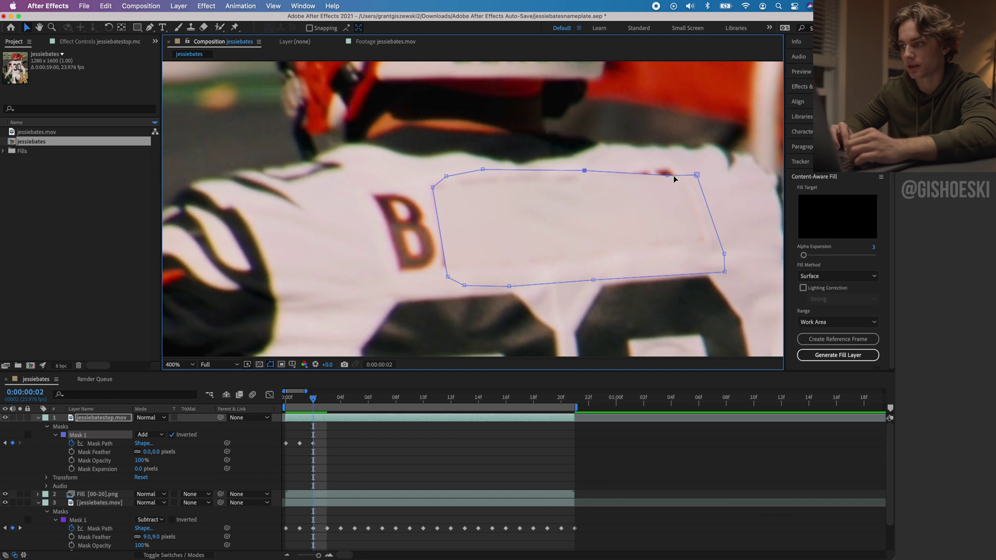
left_click_drag(669, 175, 697, 169)
left_click_drag(434, 188, 466, 199)
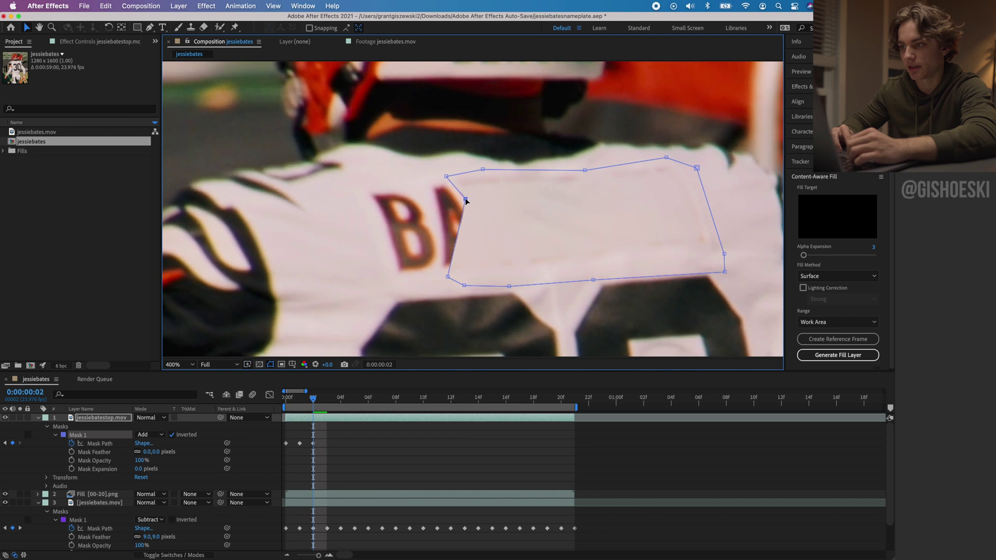
left_click_drag(448, 277, 498, 279)
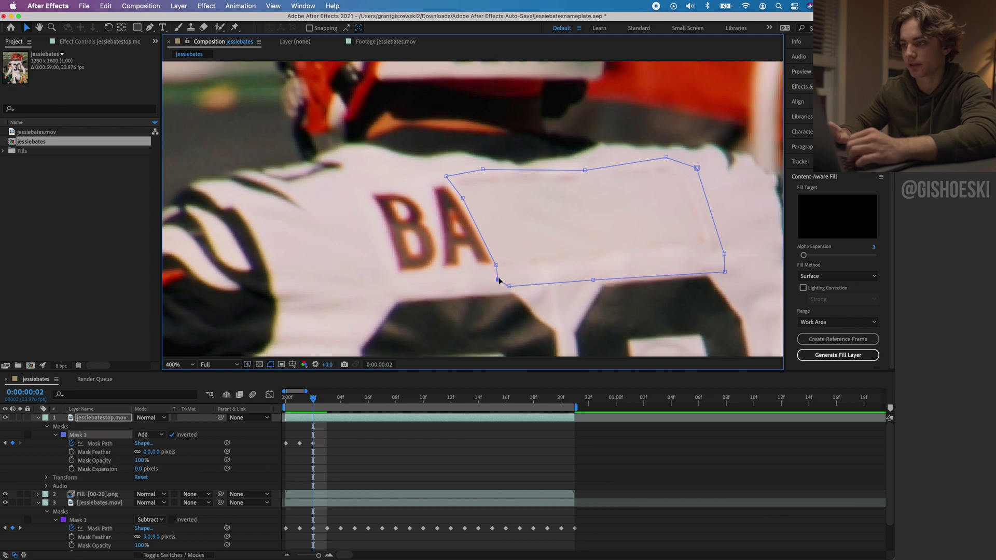
Step: Shift the mask right on frames 3 and 4 to reveal BAT and beyond, then return to the first frame
key("Page_Down")
left_click_drag(484, 170, 501, 170)
left_click_drag(462, 198, 499, 199)
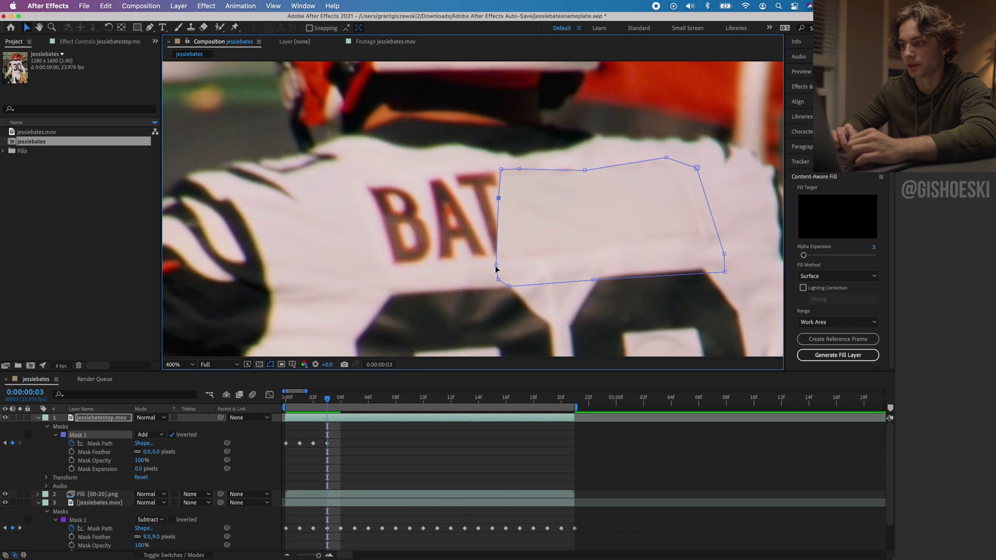
left_click_drag(495, 265, 510, 262)
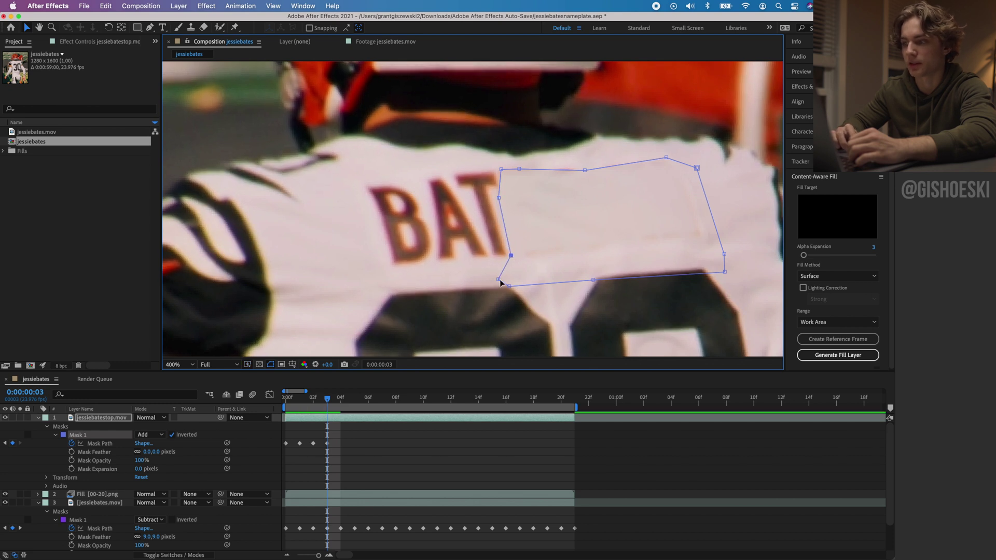
key("Page_Down")
left_click_drag(518, 274, 576, 271)
key("Page_Up")
key("Page_Up")
key("Page_Up")
key("Page_Up")
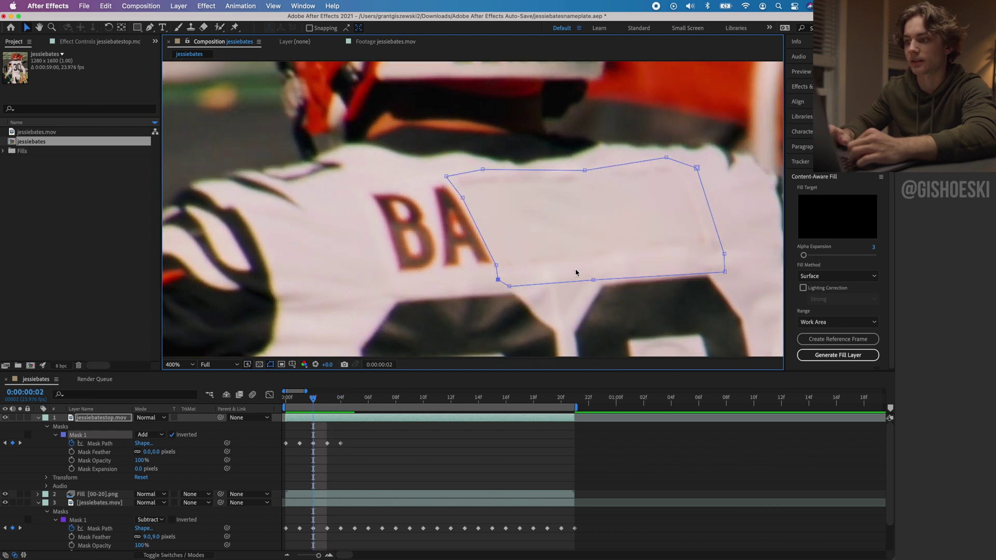
Step: Check the reveal frame by frame, move the mask right on frames 7 and 8 to uncover both I's, ending on frame 9
key("Page_Down")
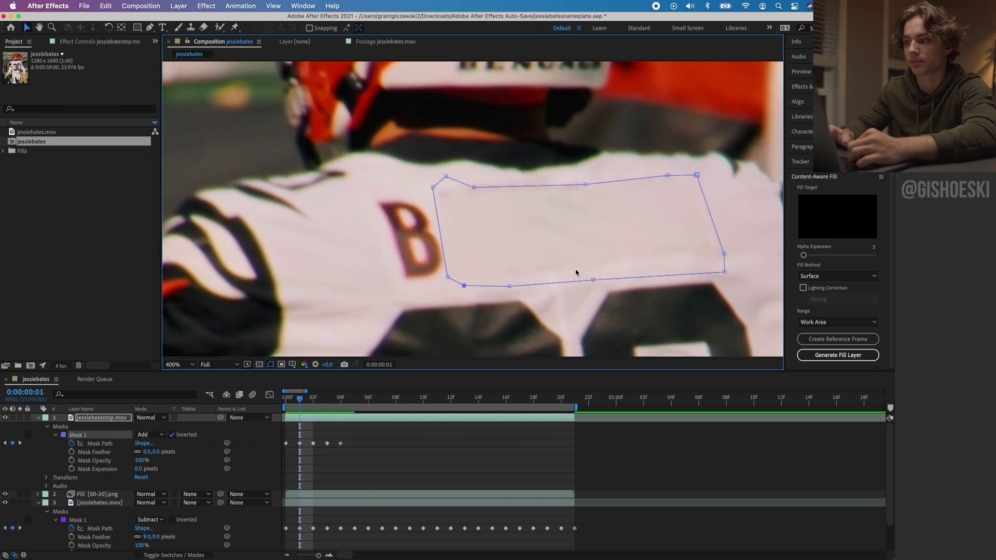
key("Page_Down")
key("Page_Up")
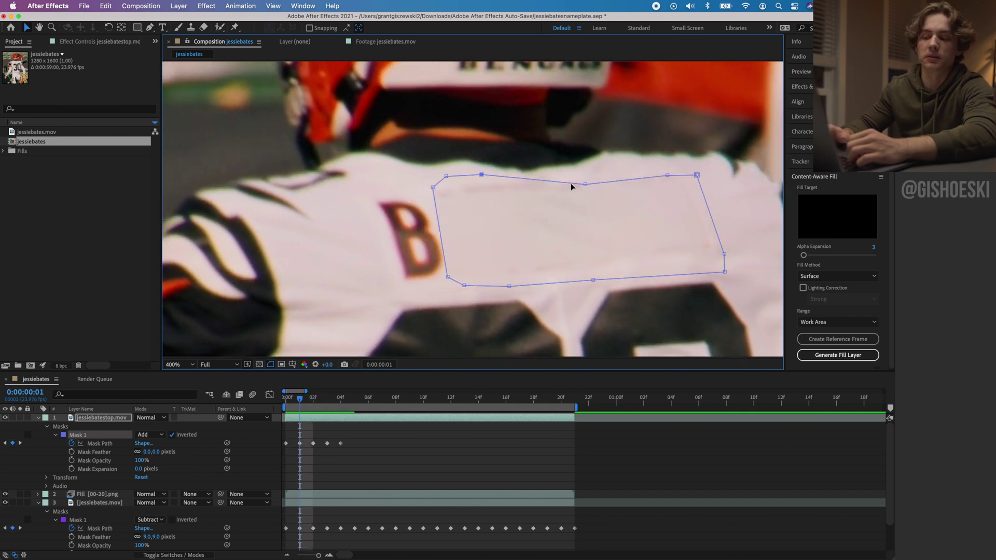
key("Page_Down")
key("Page_Down")
key("Page_Down")
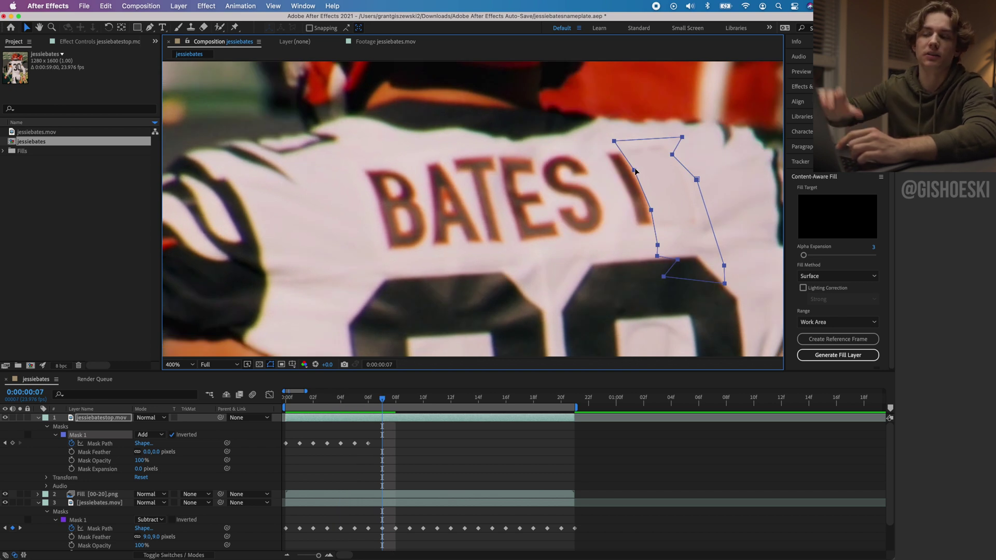
left_click_drag(634, 169, 658, 161)
key("Page_Down")
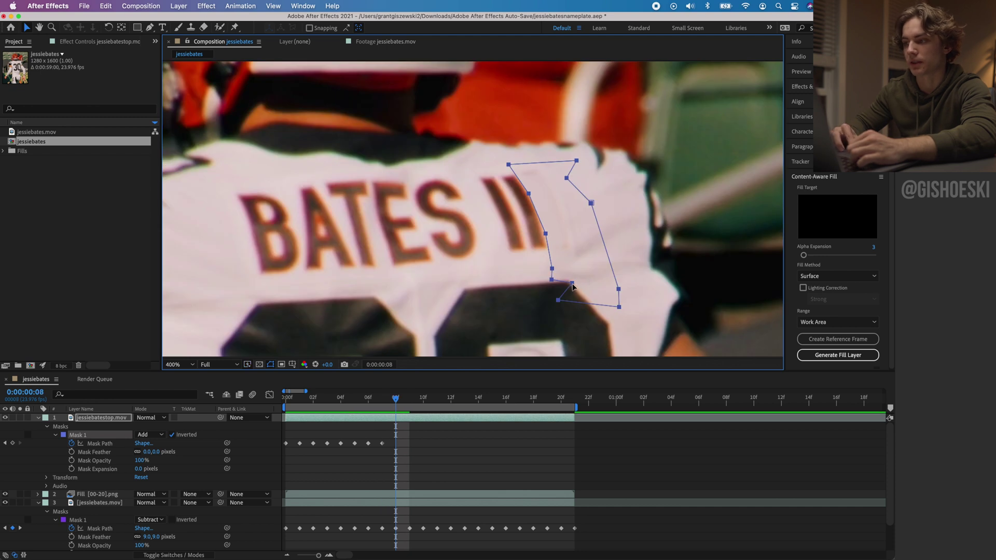
left_click_drag(572, 287, 606, 278)
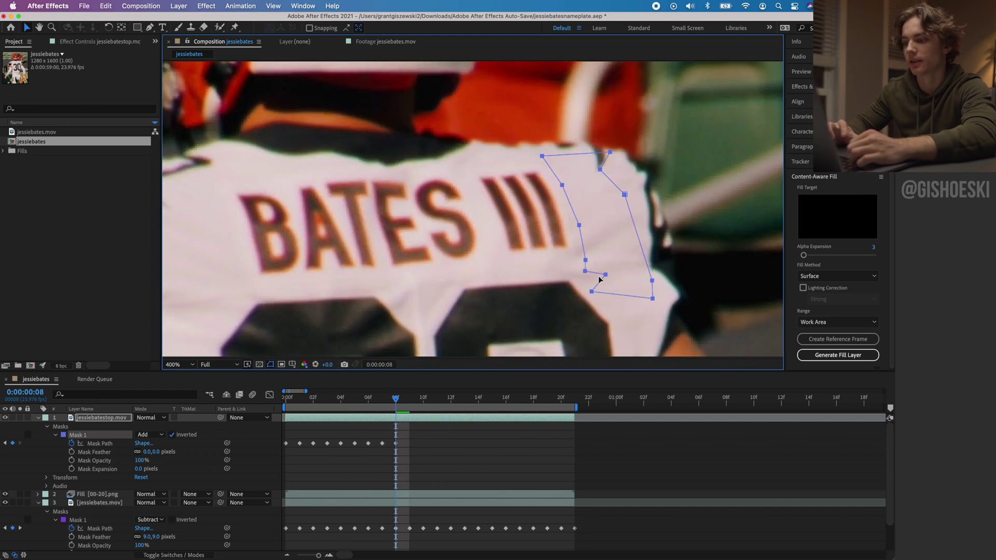
key("Page_Down")
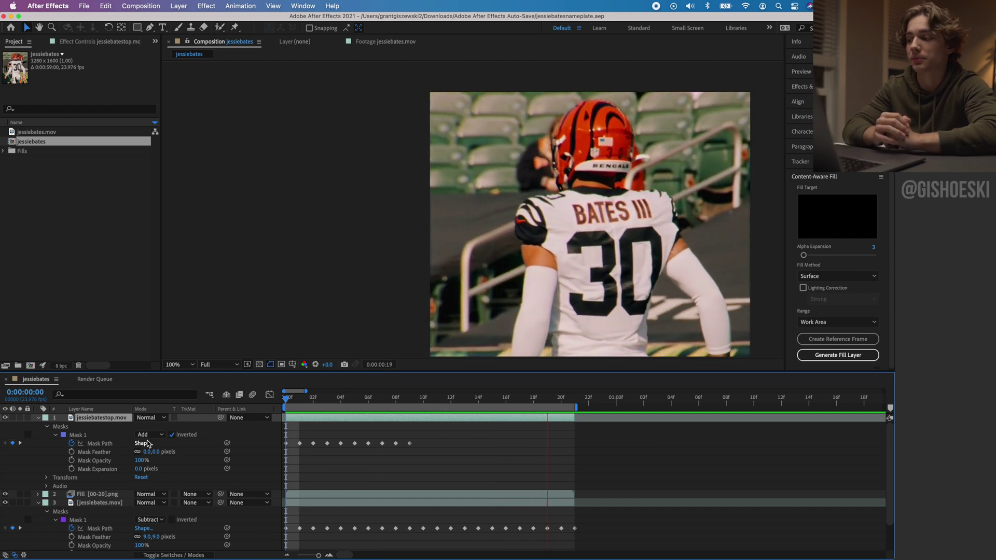
Step: Stop the preview after watching BATES III write on letter by letter across the shot
key("space")
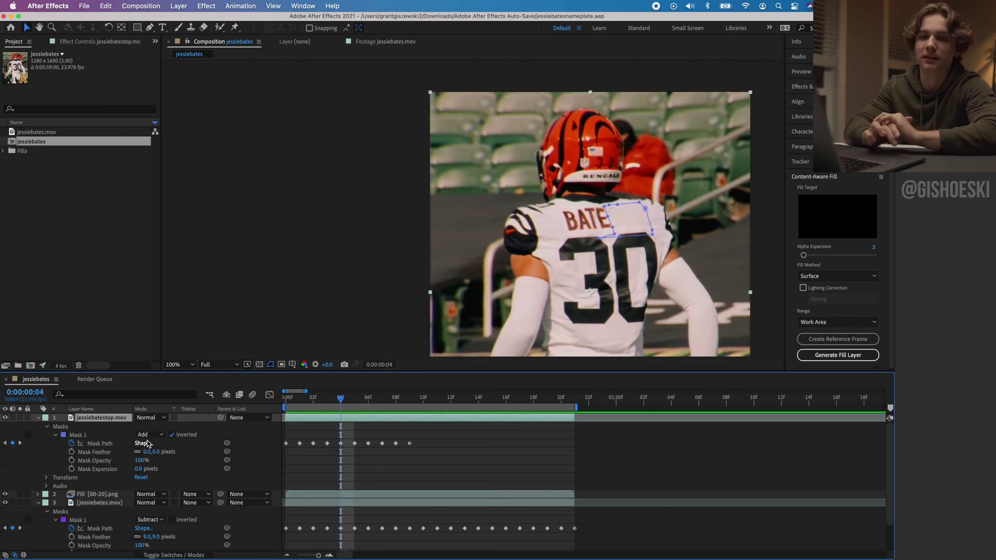